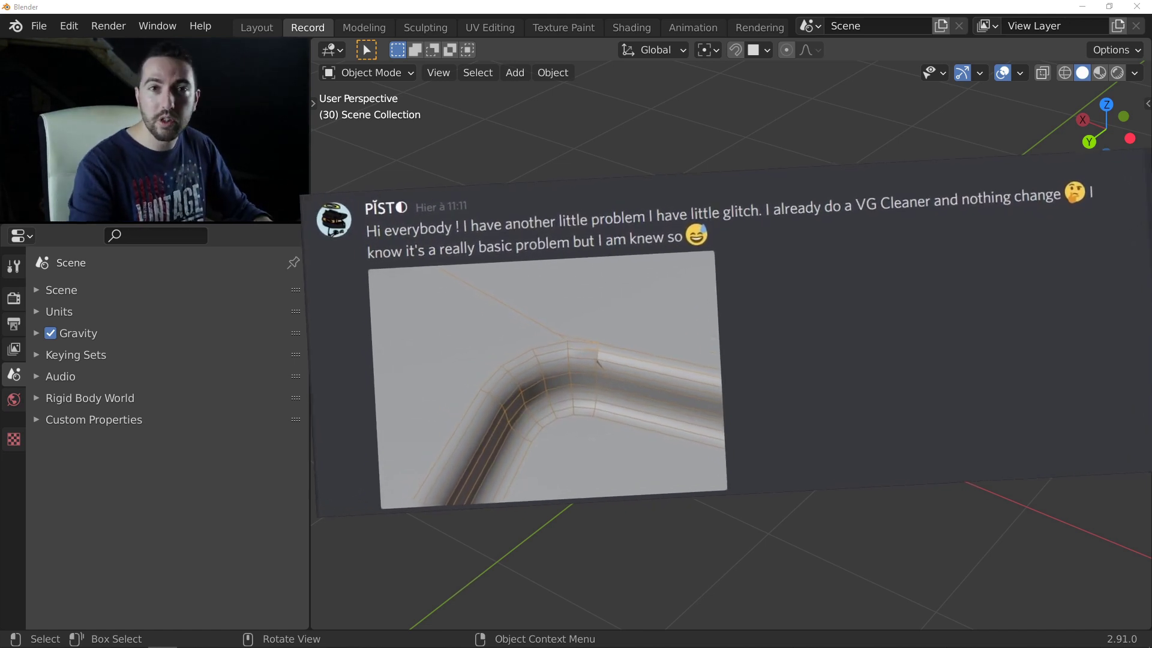
# Add a cube mesh to the scene.
pyautogui.moveTo(690, 327); pyautogui.dragTo(721, 345, button='middle')
pyautogui.hotkey('shift', 'a')
pyautogui.moveTo(738, 287)
pyautogui.click(818, 303)
# Give the cube a Fluent bevel on its edges.
pyautogui.press('f')
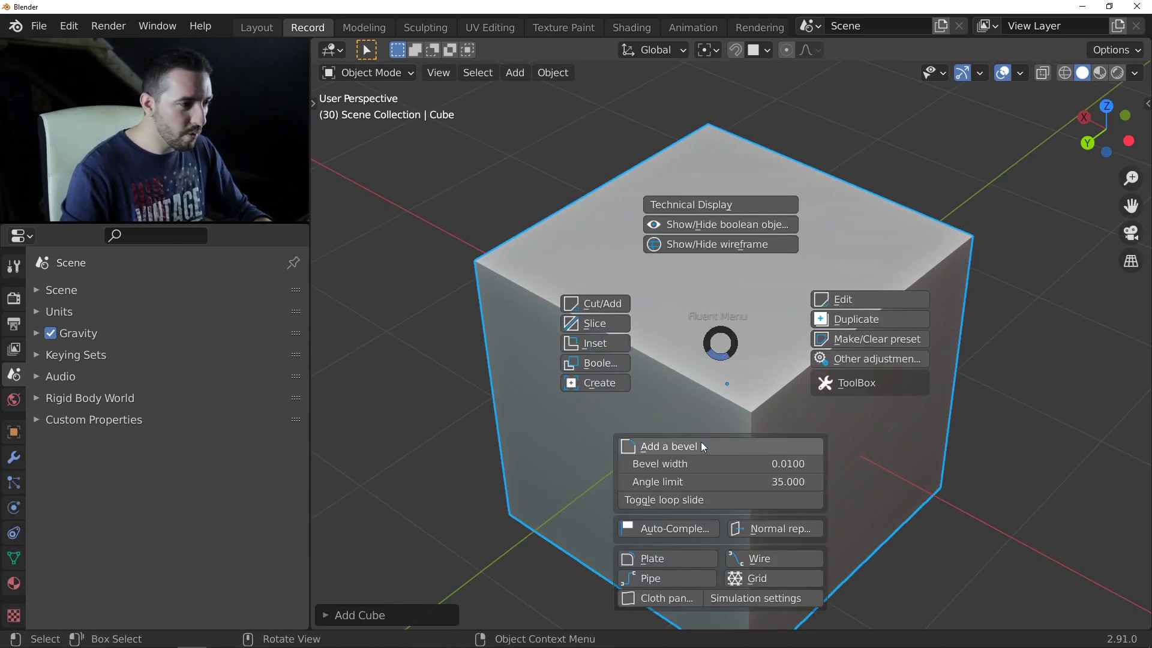
pyautogui.click(707, 444)
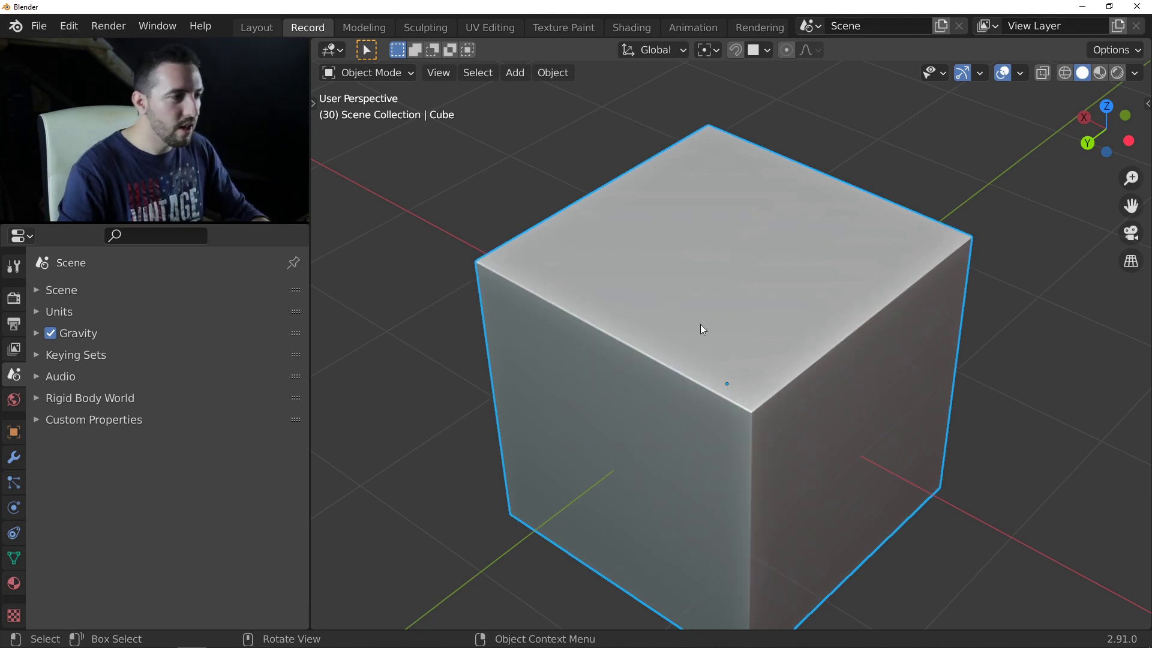
pyautogui.moveTo(703, 328); pyautogui.dragTo(702, 342, button='middle')
pyautogui.press('f')
pyautogui.press('Escape')
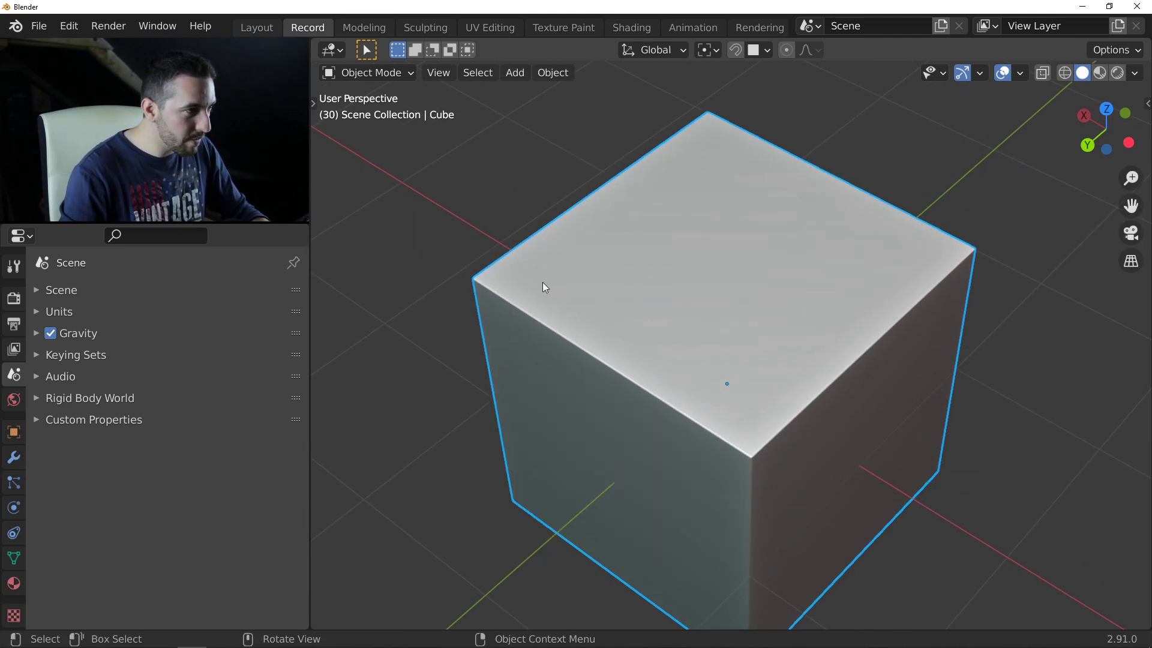
# Cut a rectangular Fluent boolean slot into the cube's top face and set its depth.
pyautogui.press('f')
pyautogui.click(495, 280)
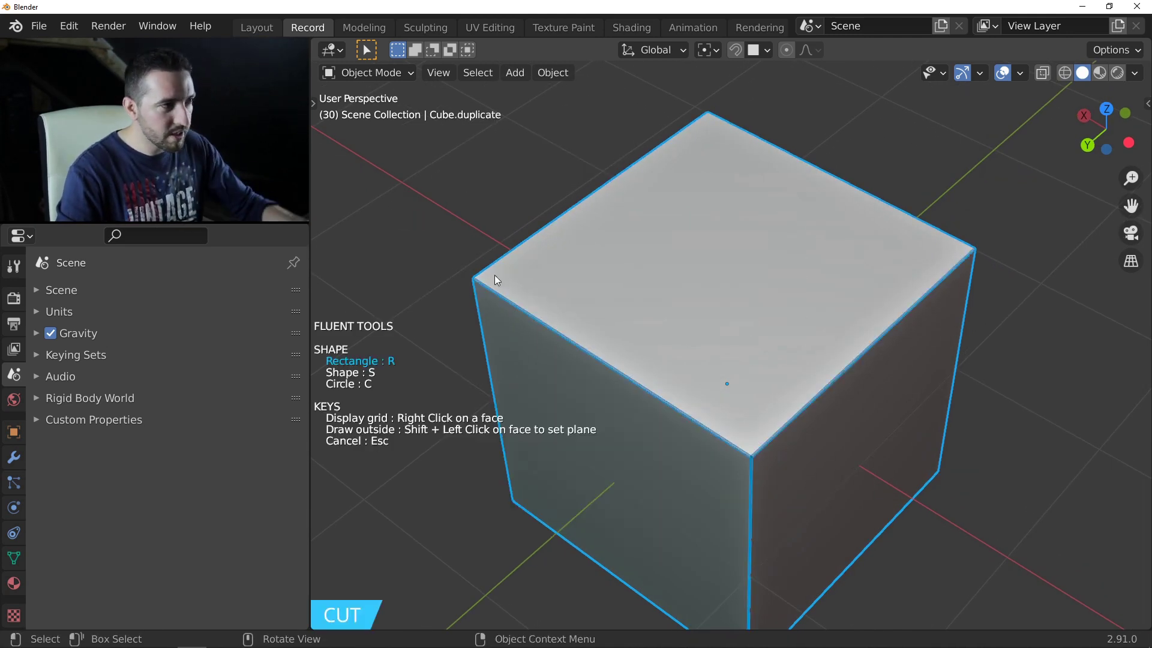
pyautogui.click(518, 281)
pyautogui.click(784, 377)
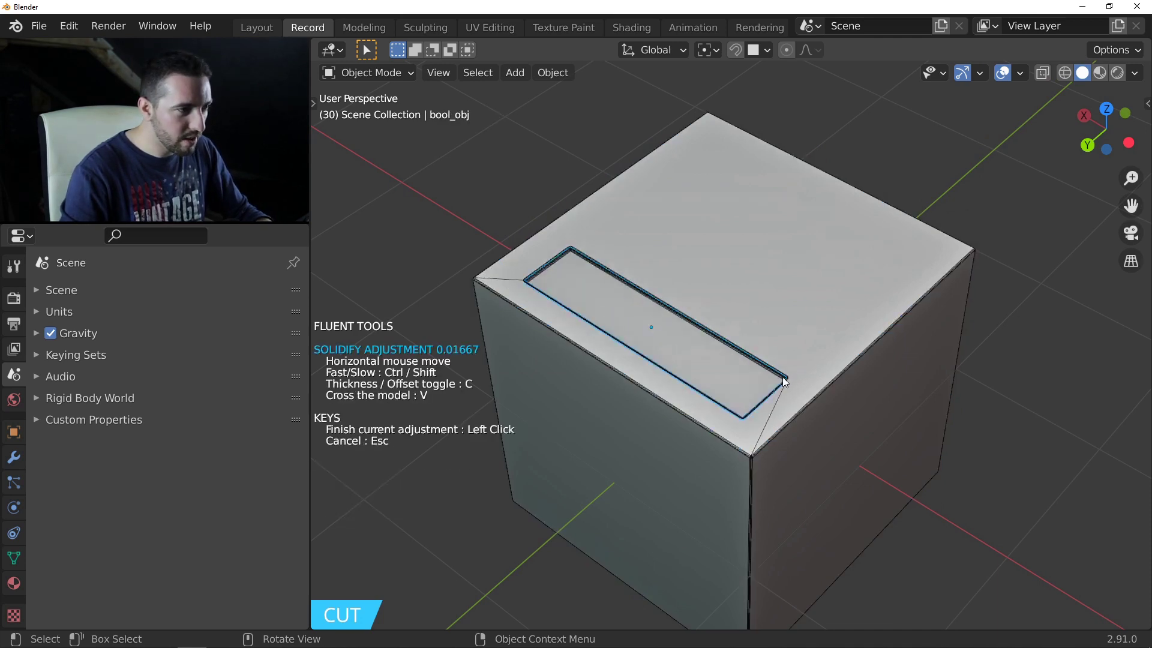
pyautogui.click(770, 387)
pyautogui.scroll(5, 774, 408)
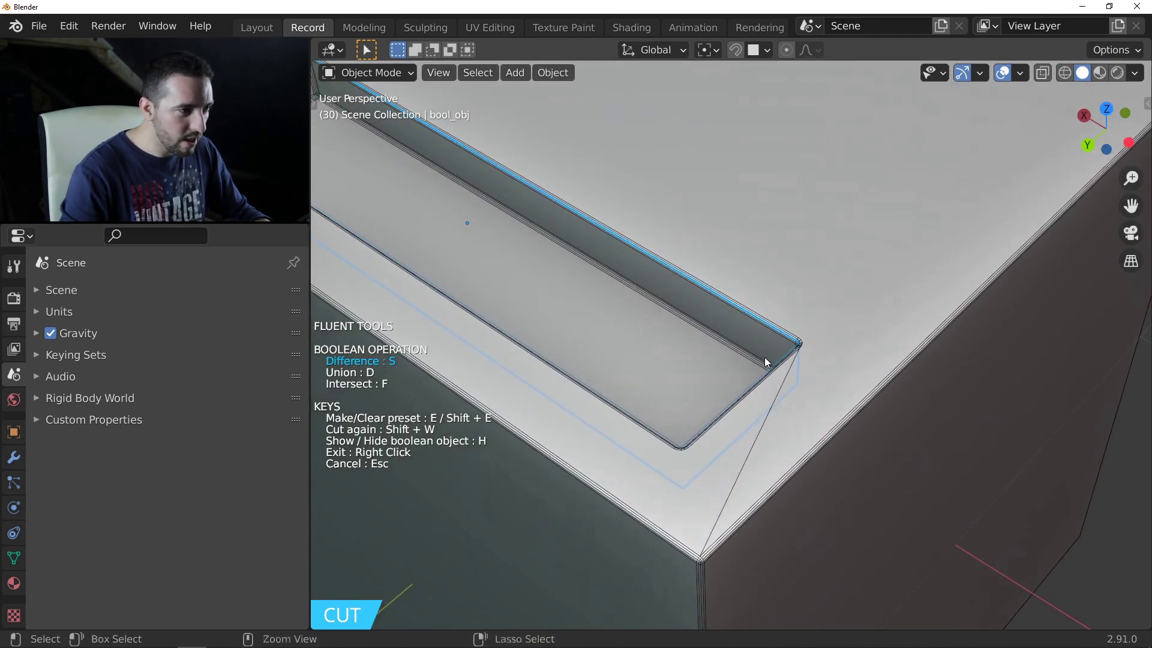
pyautogui.rightClick(768, 383)
# Select the box, then the slot cutter object, framing the slot's corner.
pyautogui.press('f')
pyautogui.click(730, 371)
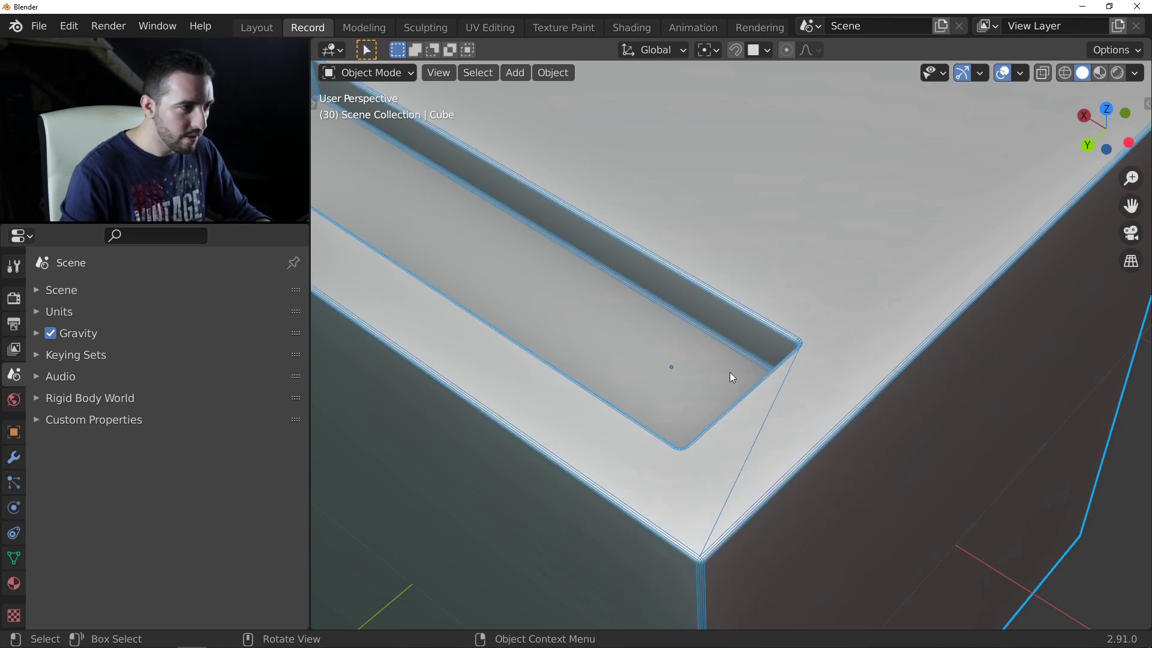
pyautogui.scroll(4, 731, 371)
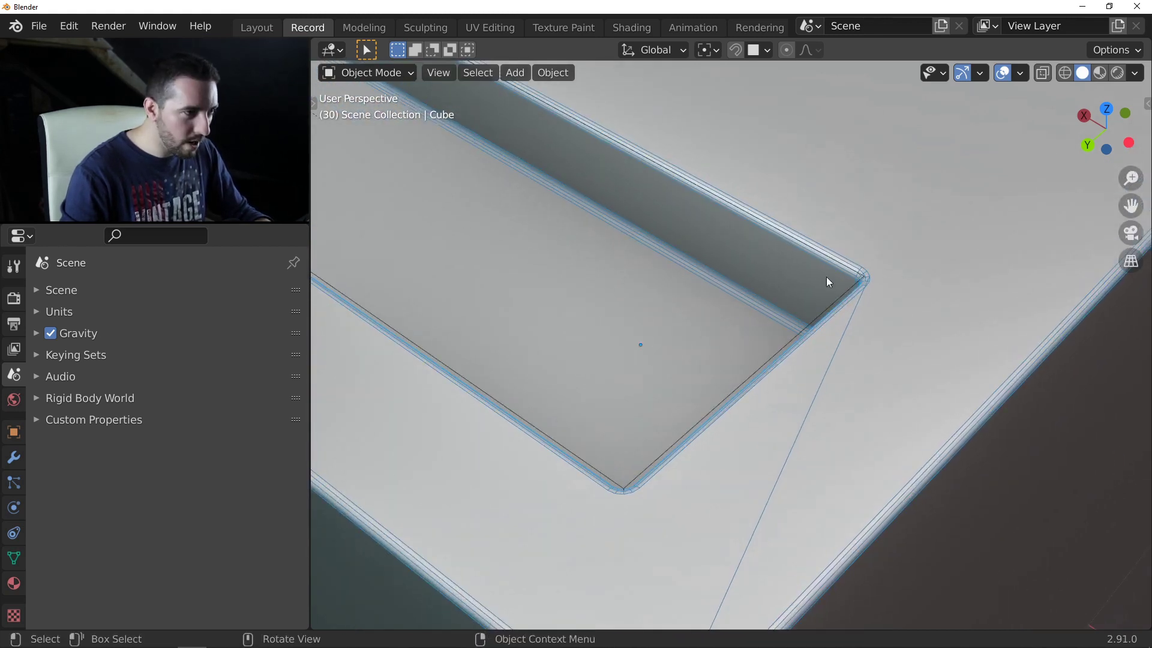
pyautogui.click(855, 279)
pyautogui.keyDown('shift'); pyautogui.moveTo(806, 351); pyautogui.dragTo(855, 341, button='middle'); pyautogui.keyUp('shift')
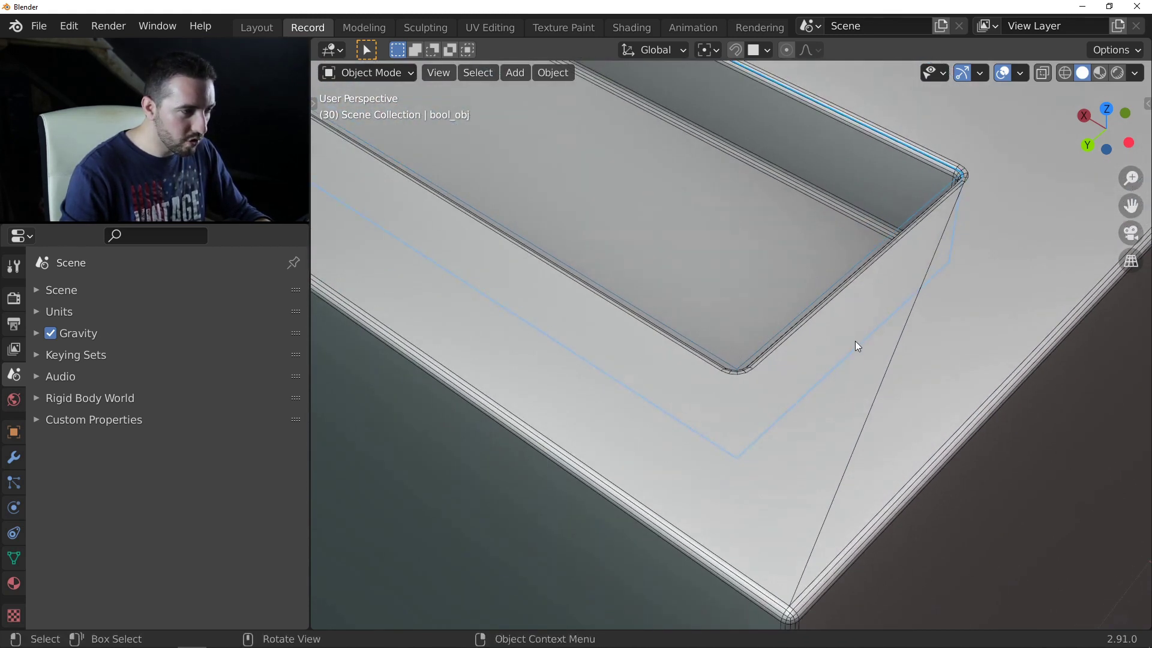
# Move the slot cutter in the XY plane to sit alongside the bevelled top edge.
pyautogui.press('g')
pyautogui.hotkey('shift', 'z')
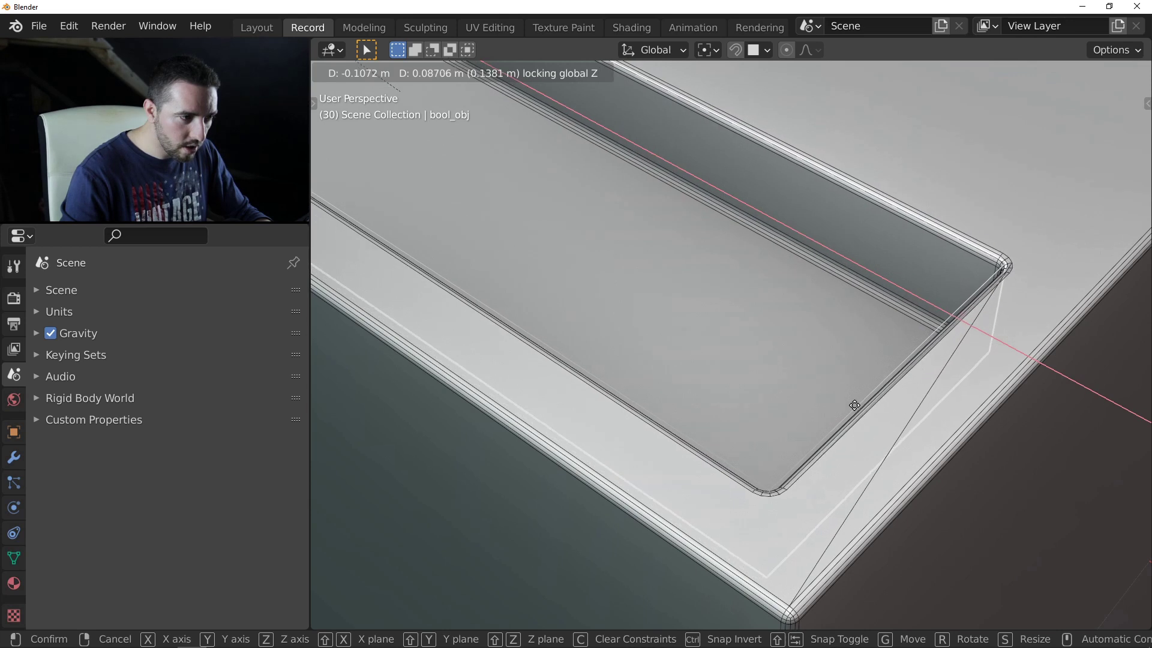
pyautogui.click(853, 408)
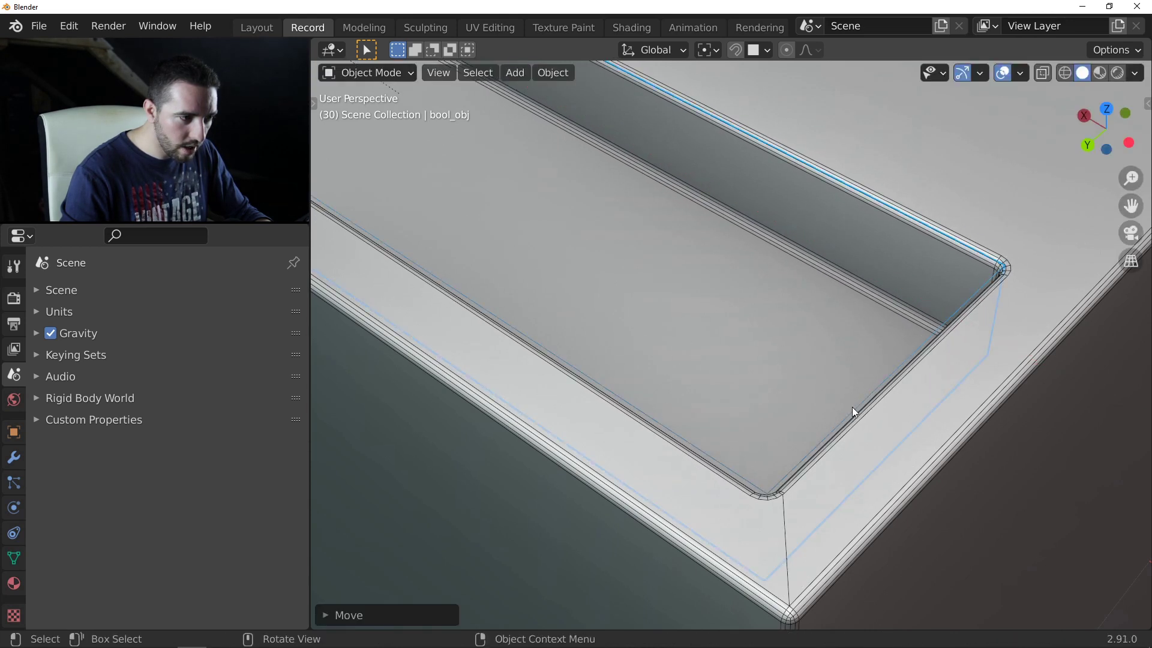
pyautogui.keyDown('ctrl'); pyautogui.moveTo(792, 496); pyautogui.dragTo(839, 400, button='middle'); pyautogui.keyUp('ctrl')
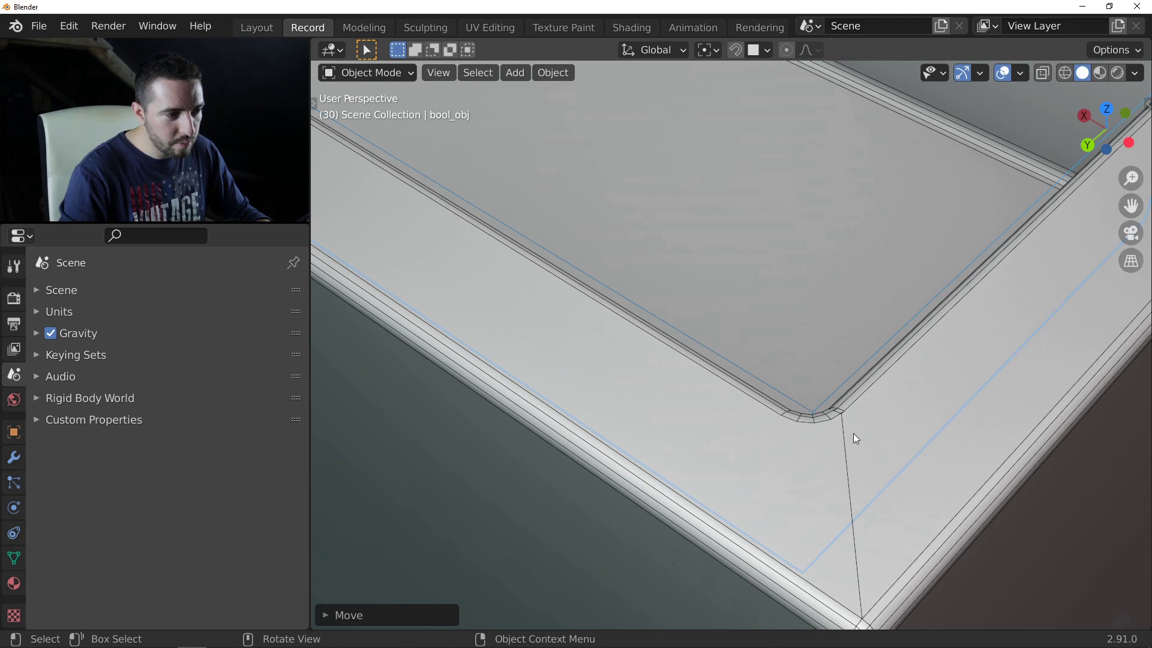
pyautogui.scroll(-6, 858, 439)
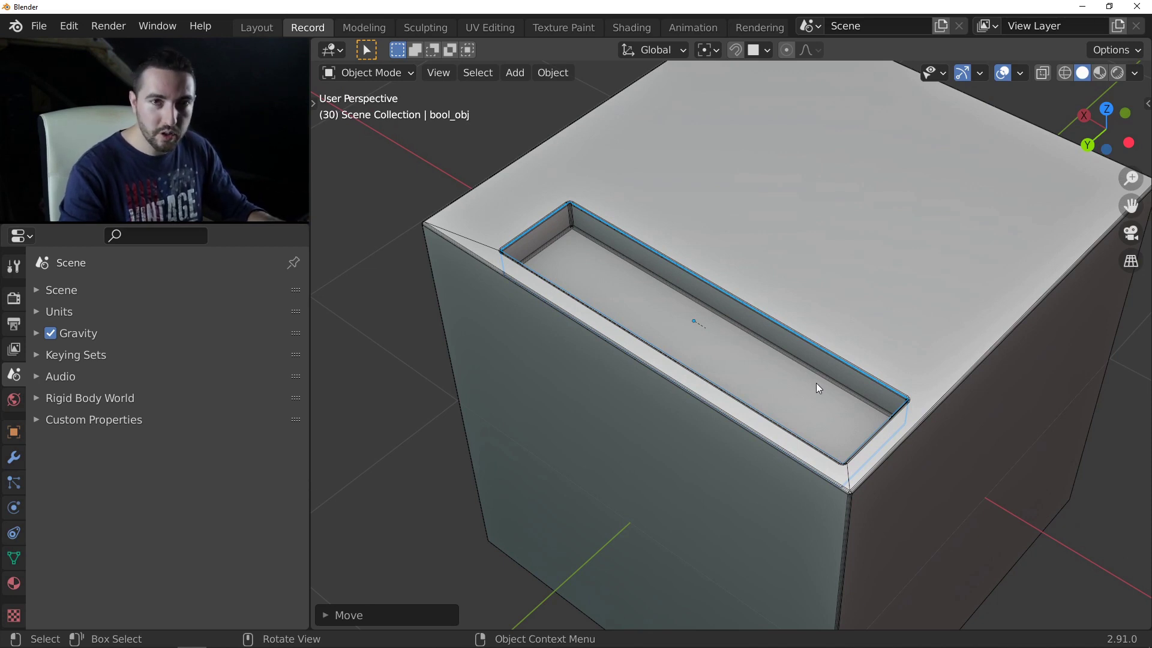
pyautogui.keyDown('shift'); pyautogui.moveTo(800, 373); pyautogui.dragTo(734, 347, button='middle'); pyautogui.keyUp('shift')
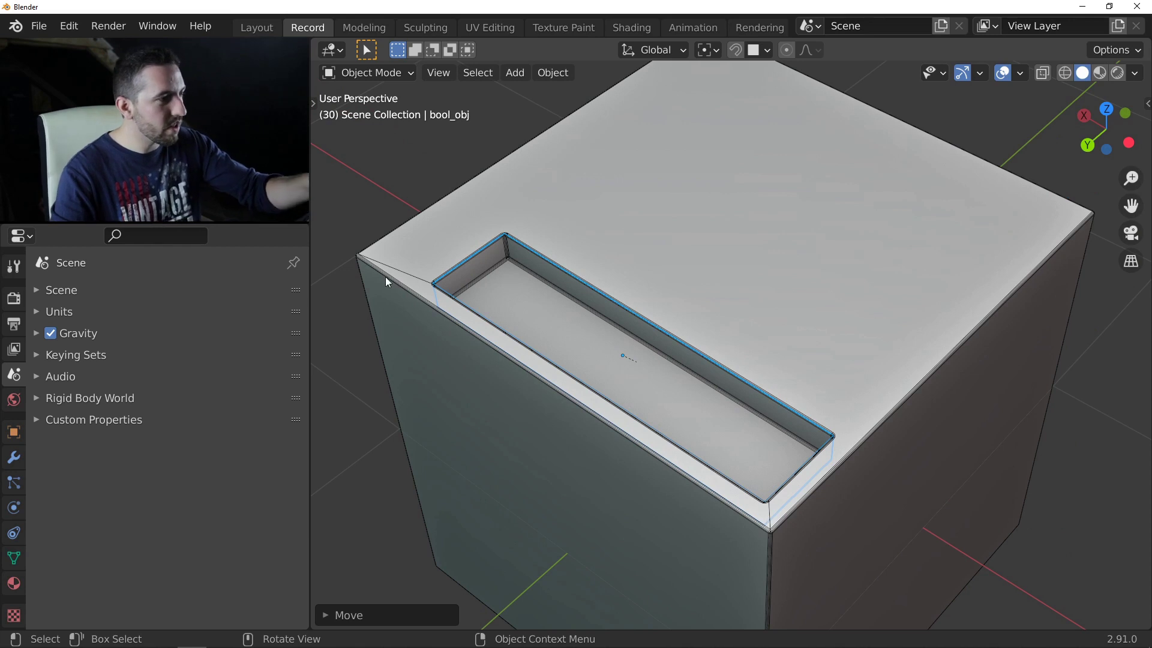
pyautogui.moveTo(650, 334); pyautogui.dragTo(661, 317, button='middle')
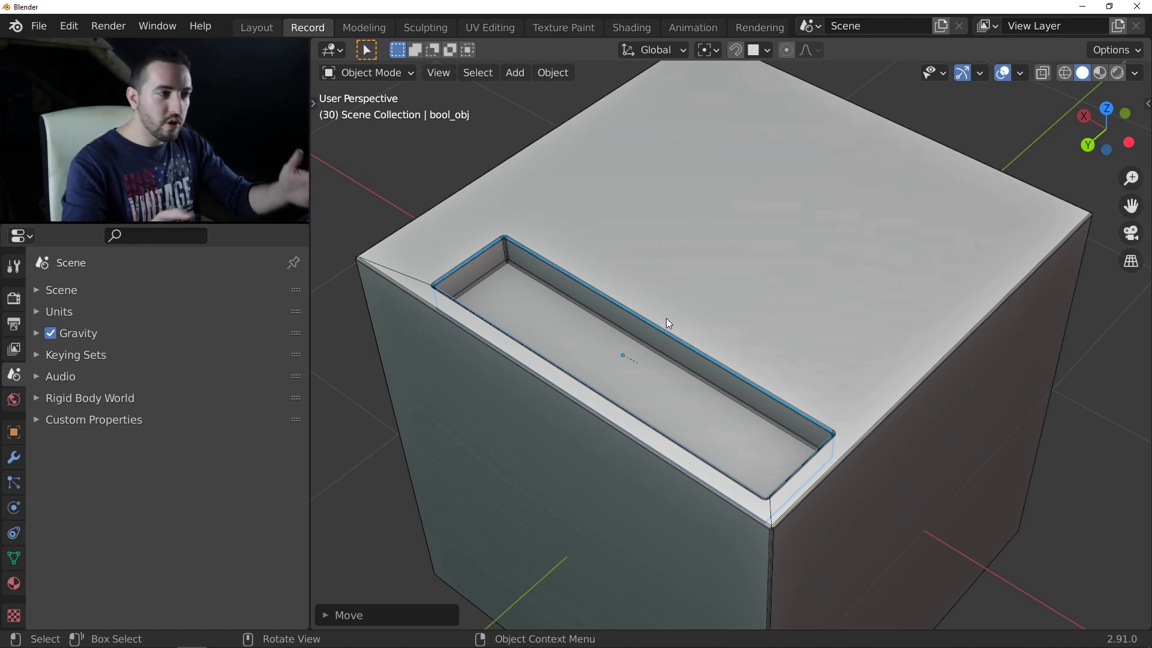
# Add a support edge loop on the Cube, sliding it across the top through the slot.
pyautogui.click(728, 288)
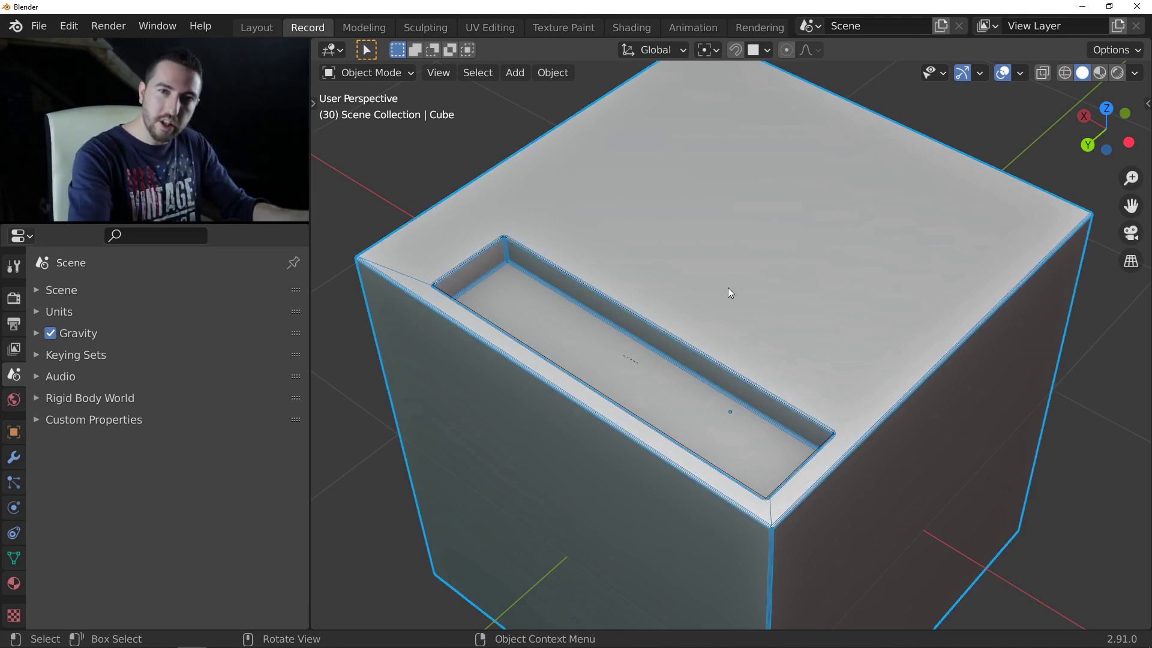
pyautogui.press('Tab')
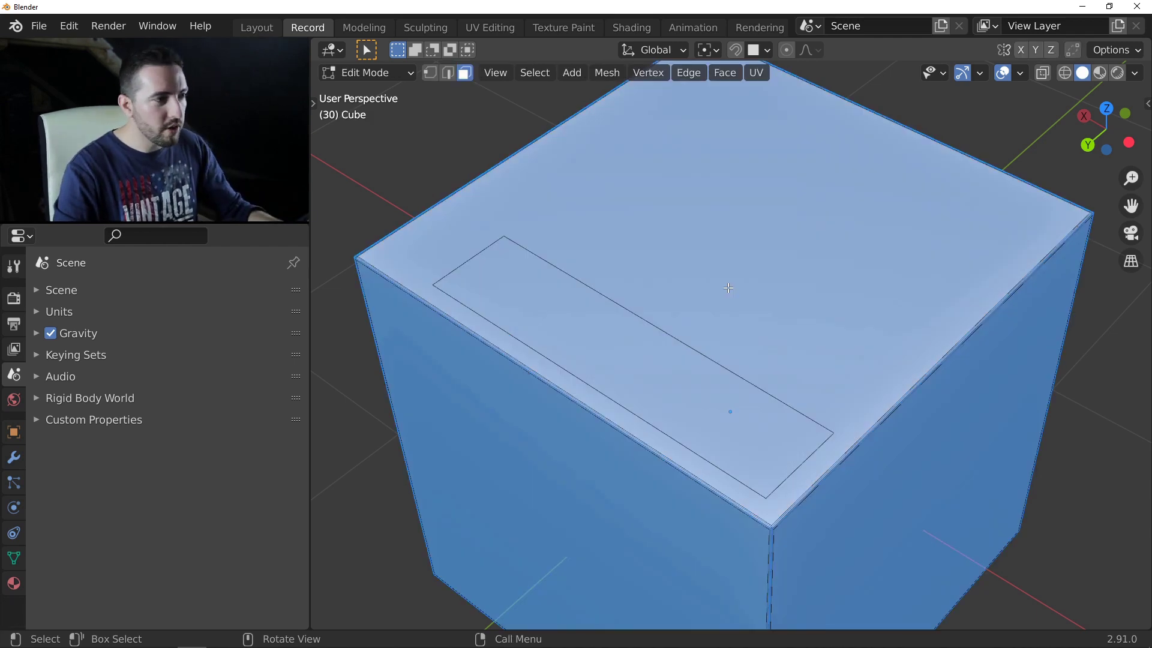
pyautogui.hotkey('ctrl', 'r')
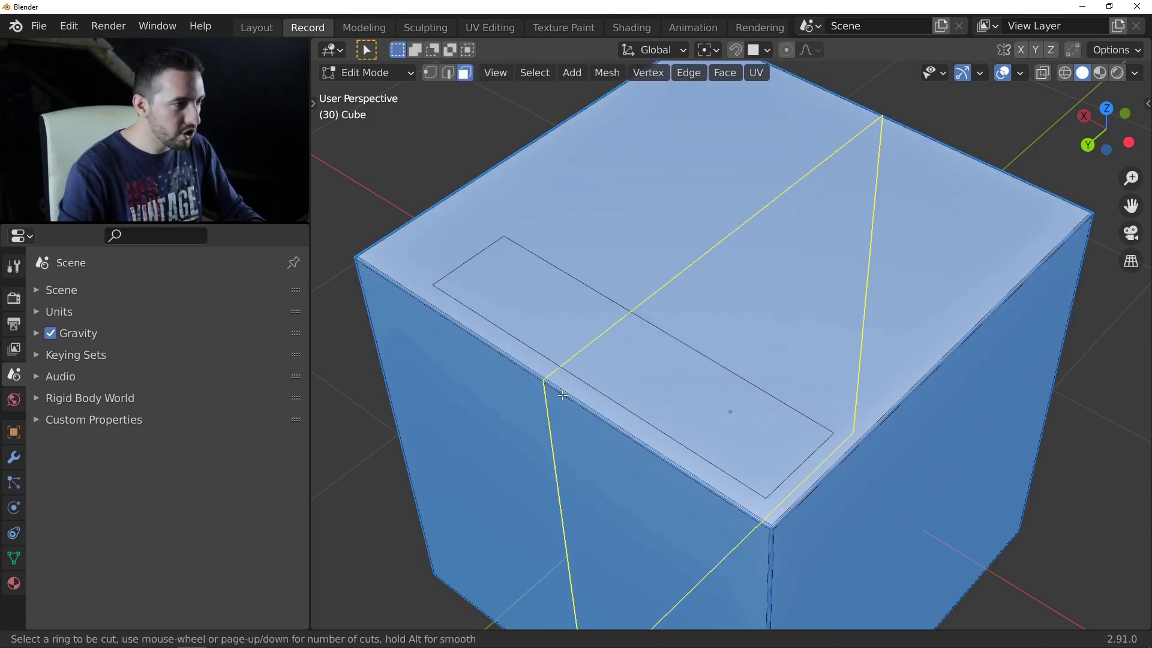
pyautogui.click(563, 394)
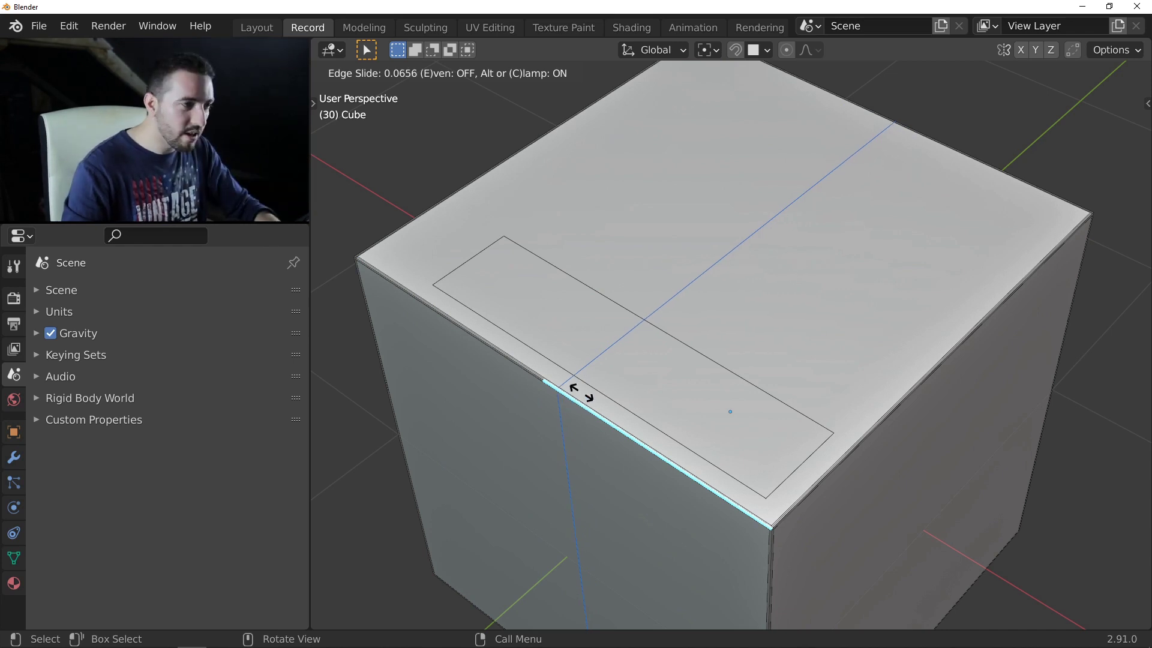
pyautogui.click(582, 393)
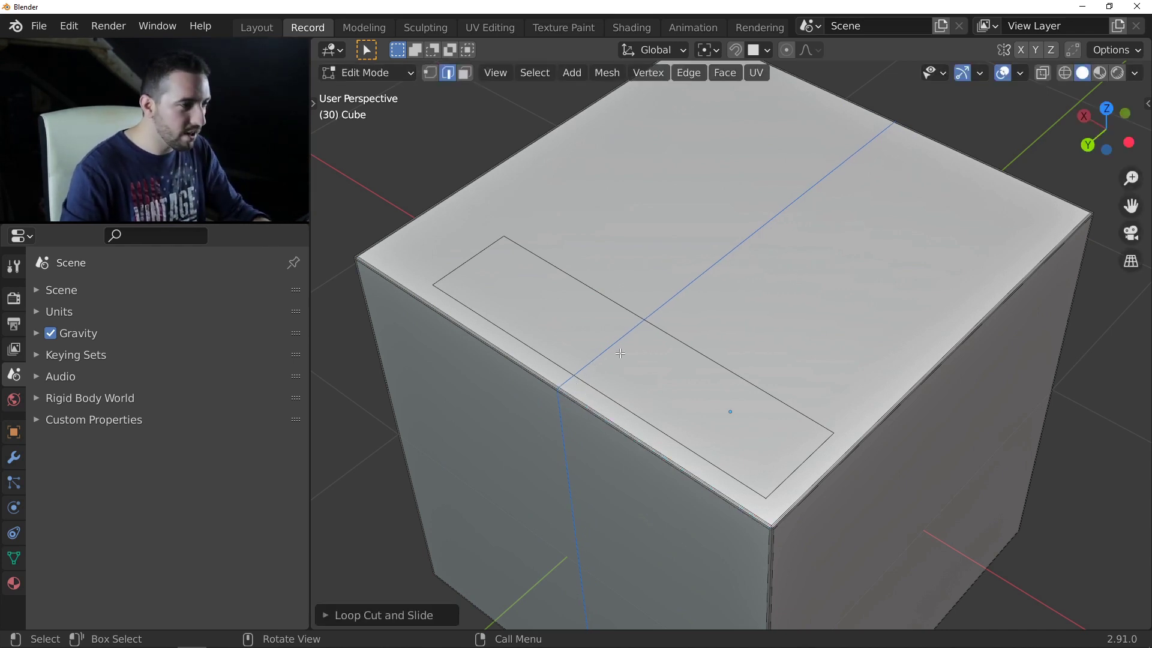
pyautogui.press('Tab')
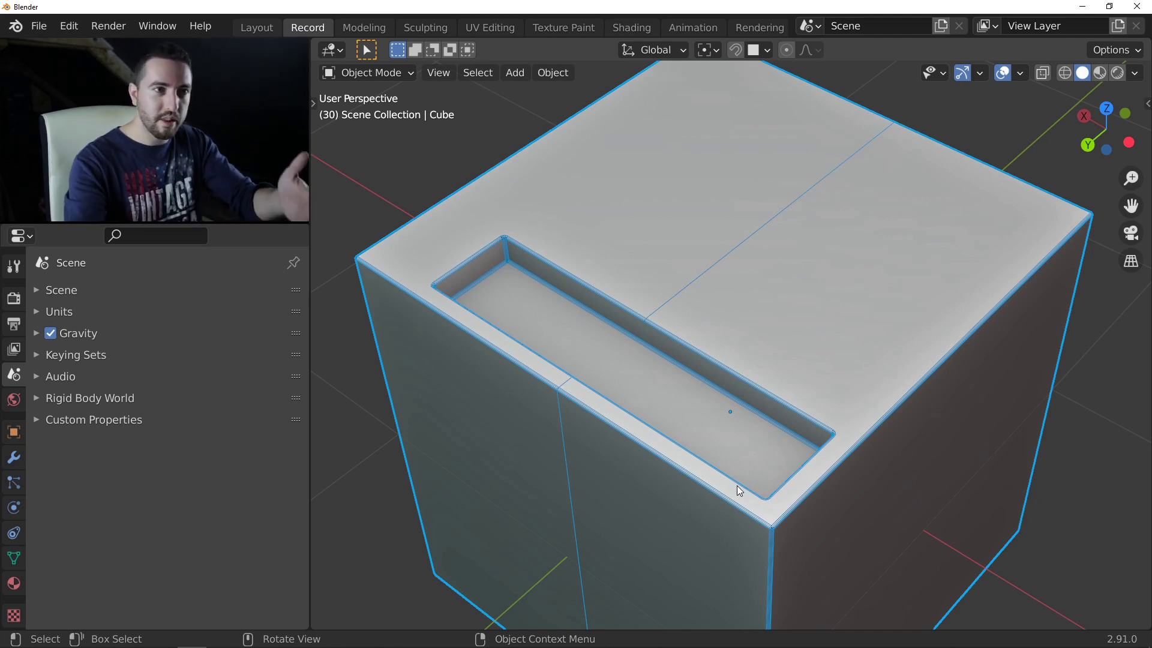
# Orbit and zoom around the slotted cube to inspect the slot and support loop.
pyautogui.moveTo(645, 410); pyautogui.dragTo(650, 383, button='middle')
pyautogui.scroll(3, 608, 339)
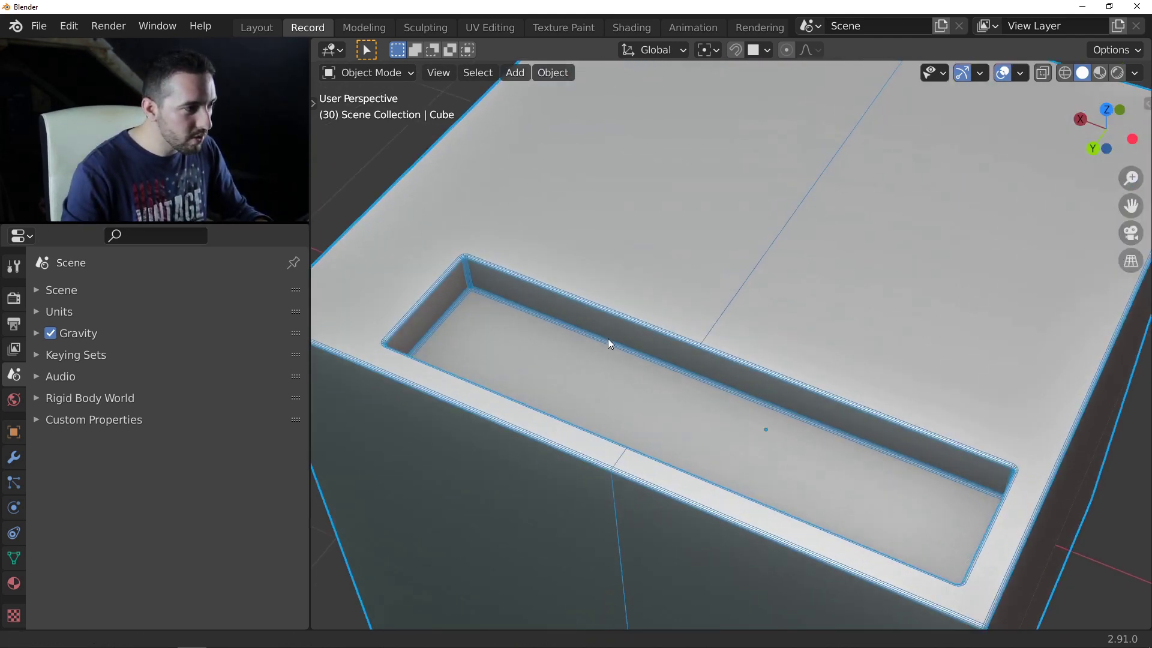
pyautogui.scroll(-6, 603, 344)
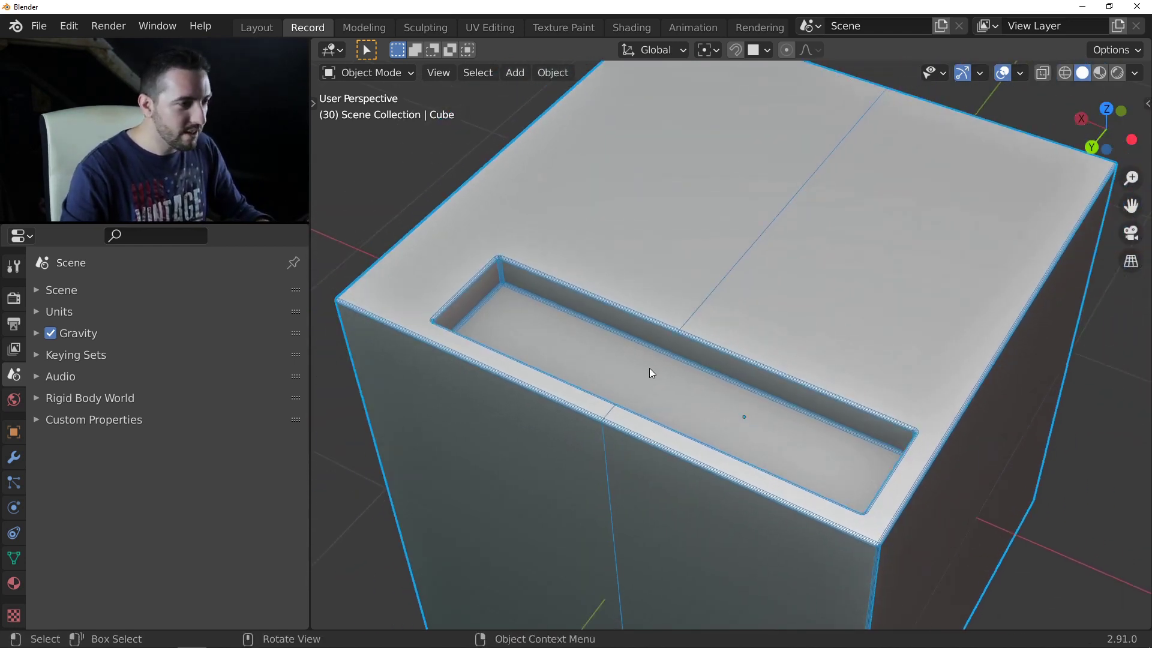
pyautogui.moveTo(649, 368); pyautogui.dragTo(643, 366, button='middle')
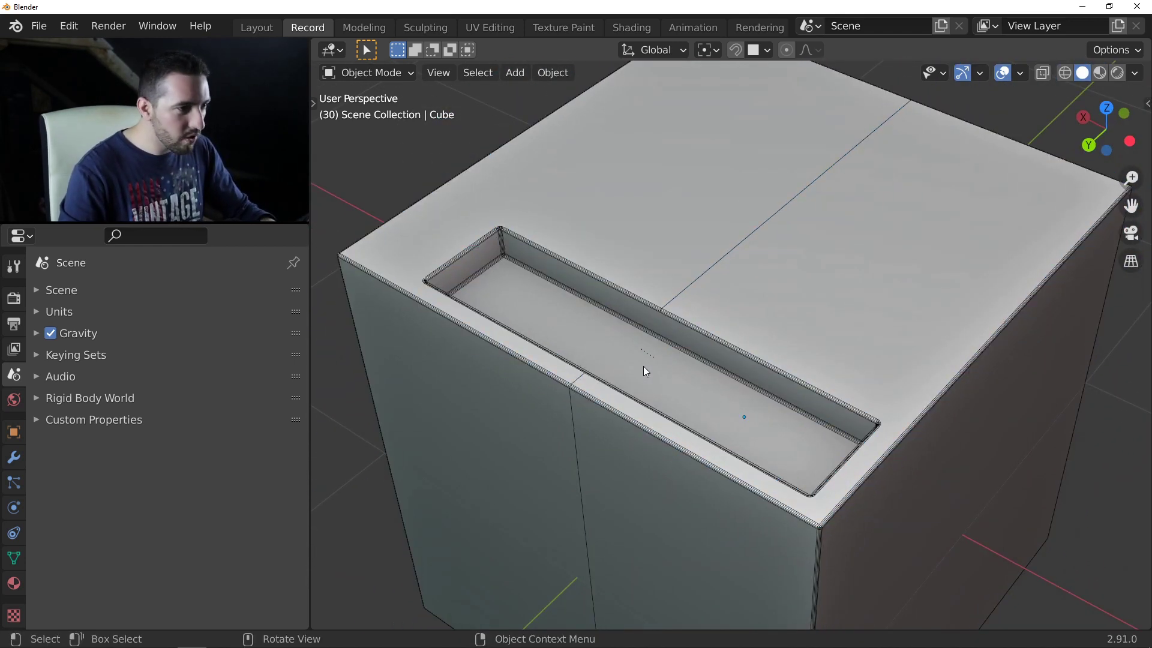
# Delete the slotted cube and its cutter, then create a new Fluent box on the grid.
pyautogui.press('Delete')
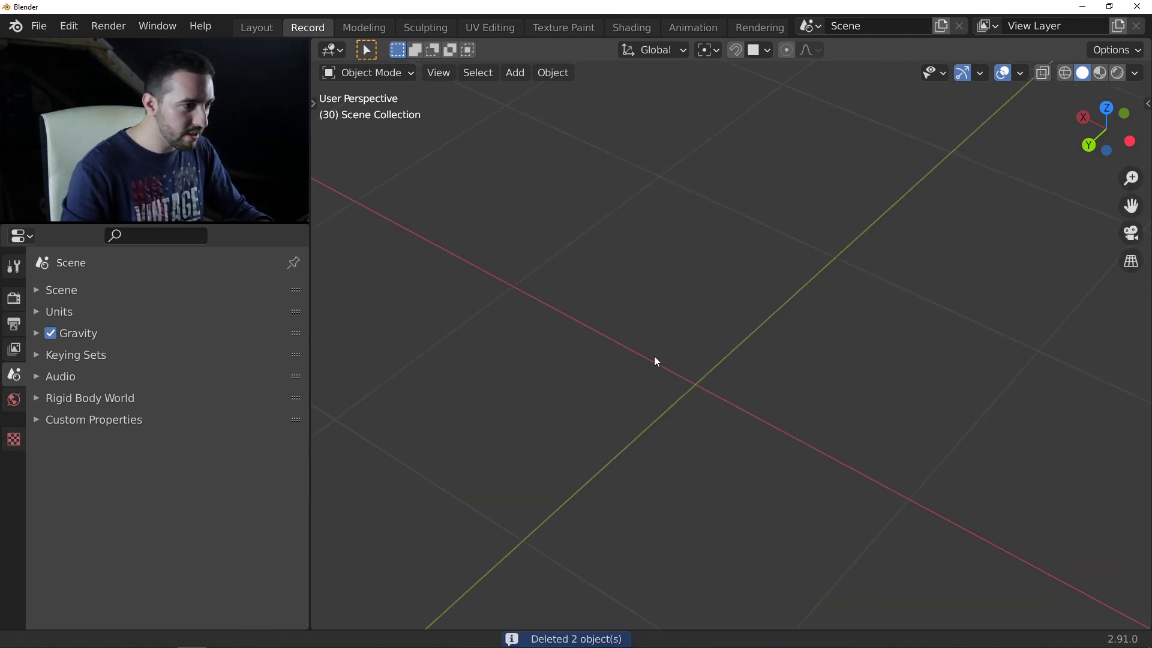
pyautogui.press('f')
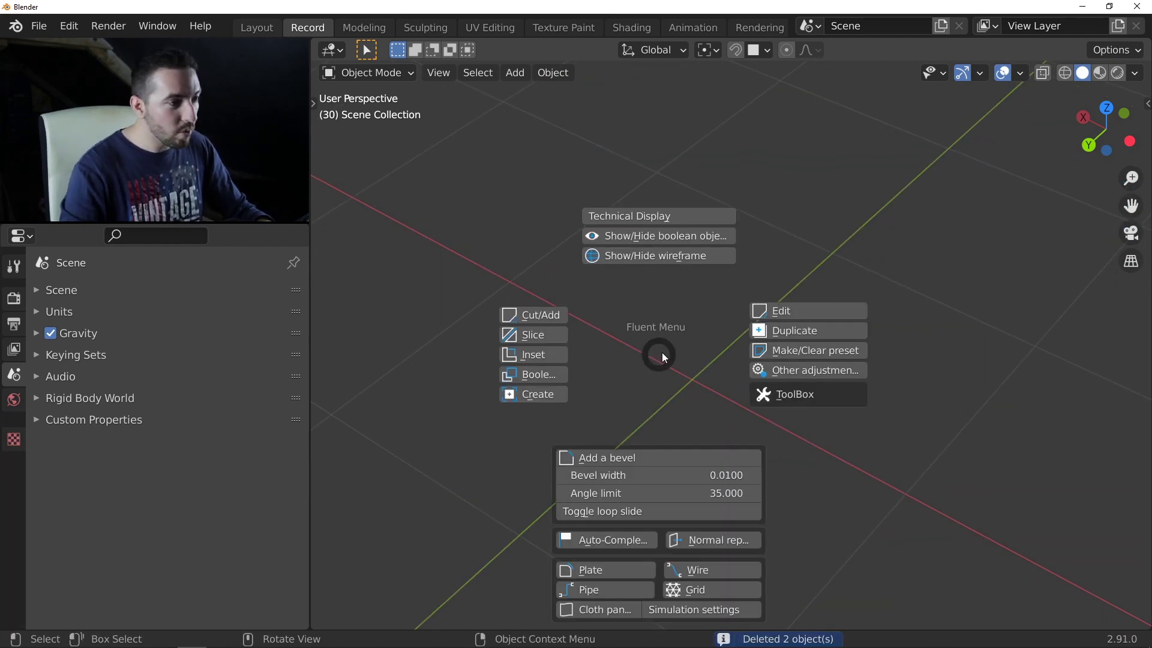
pyautogui.click(550, 396)
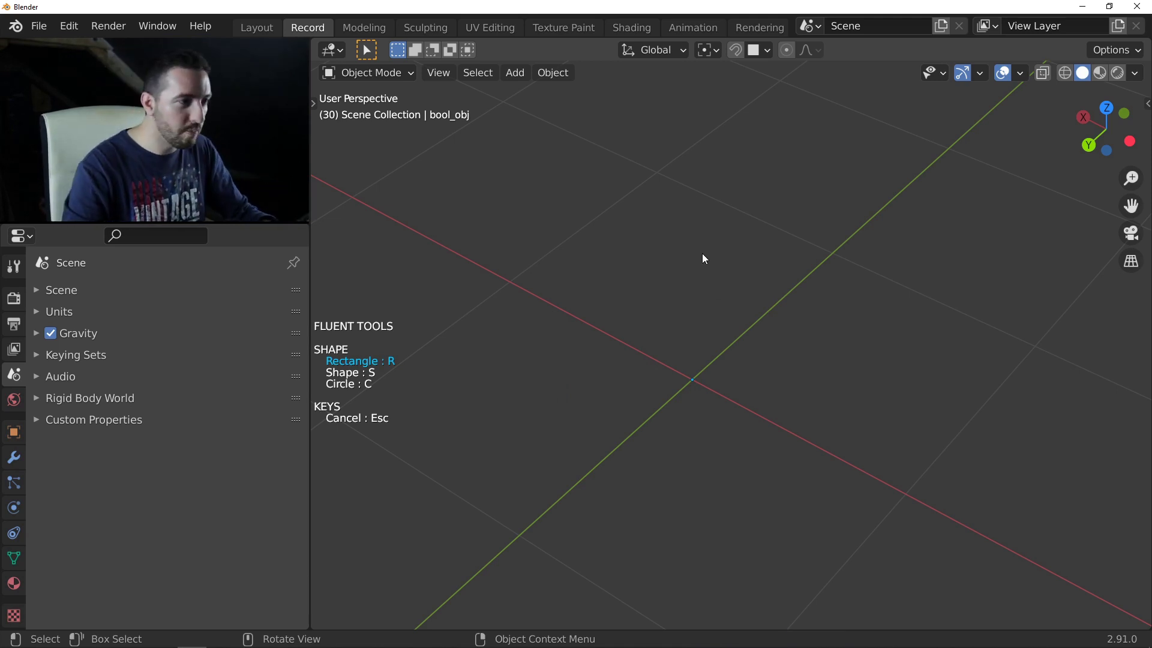
pyautogui.moveTo(682, 213); pyautogui.dragTo(706, 584)
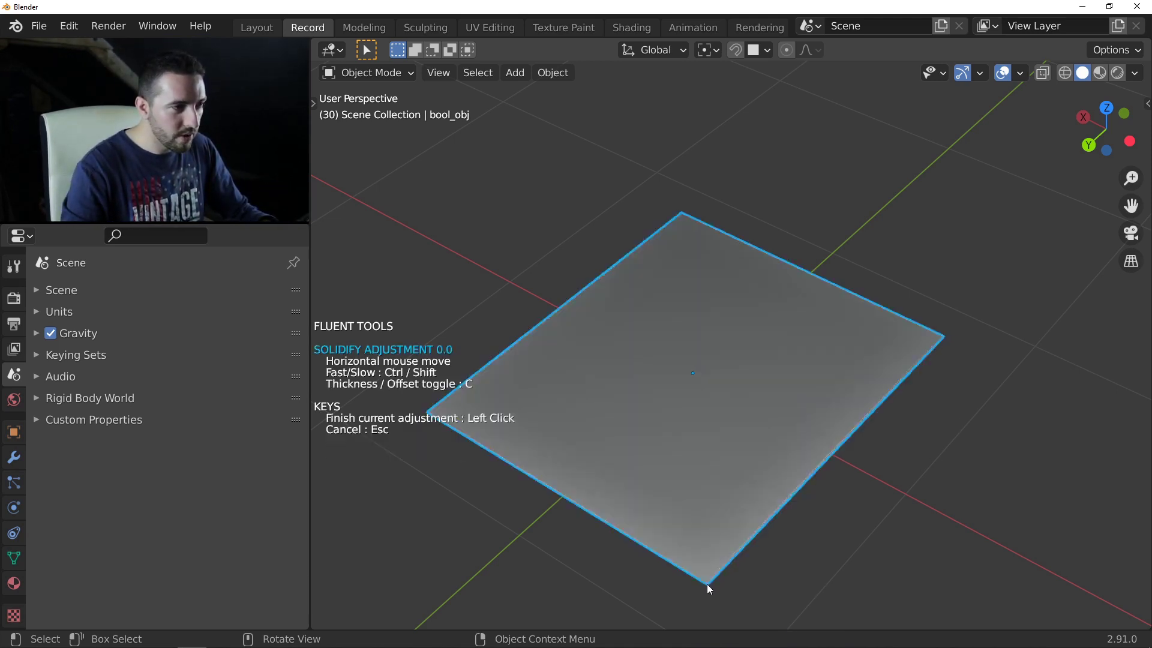
pyautogui.click(739, 498)
pyautogui.moveTo(738, 497); pyautogui.dragTo(655, 359, button='middle')
# Cut a long rectangular difference slot into the new box's top along one edge.
pyautogui.press('f')
pyautogui.click(573, 313)
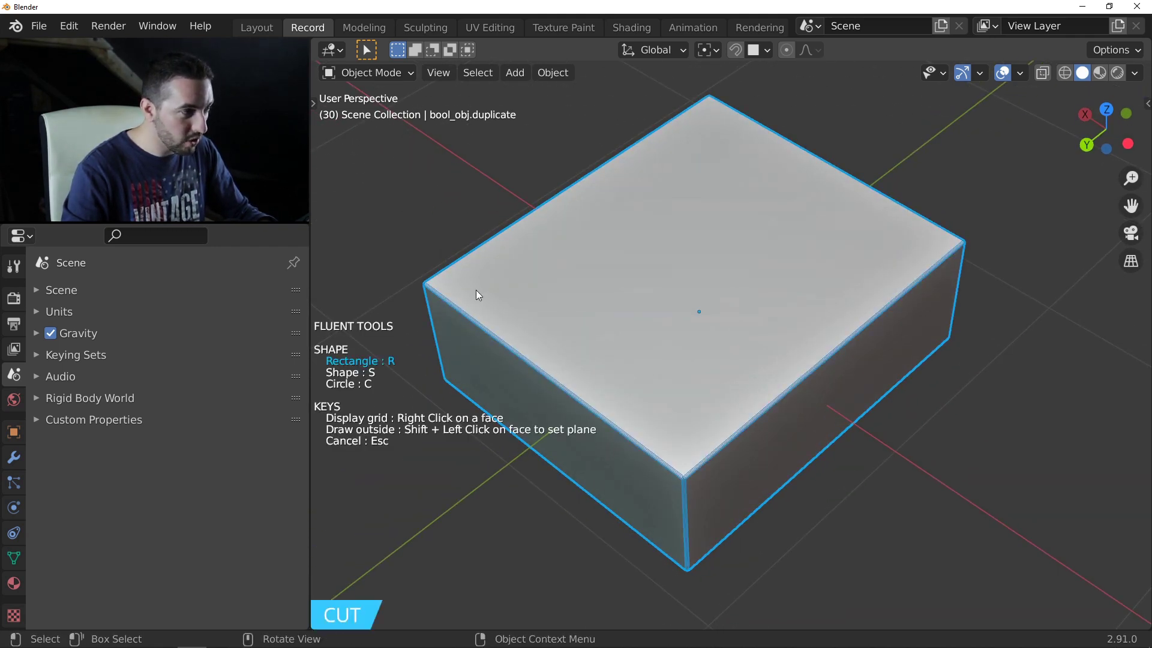
pyautogui.moveTo(476, 292); pyautogui.dragTo(712, 412)
pyautogui.click(695, 422)
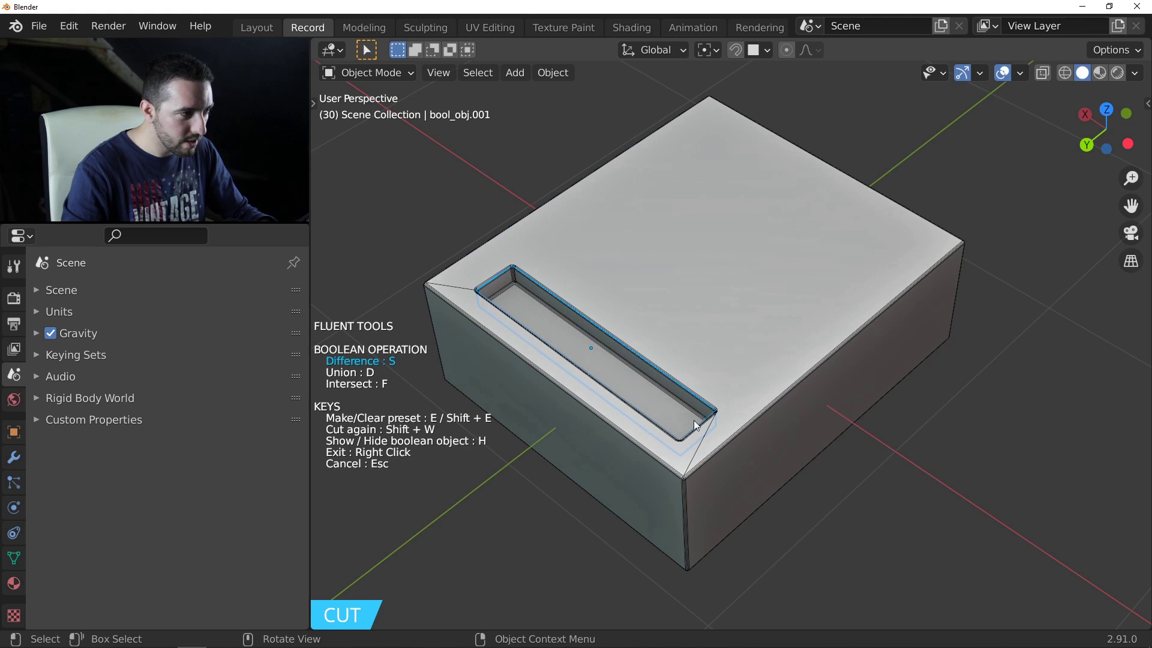
pyautogui.scroll(6, 695, 420)
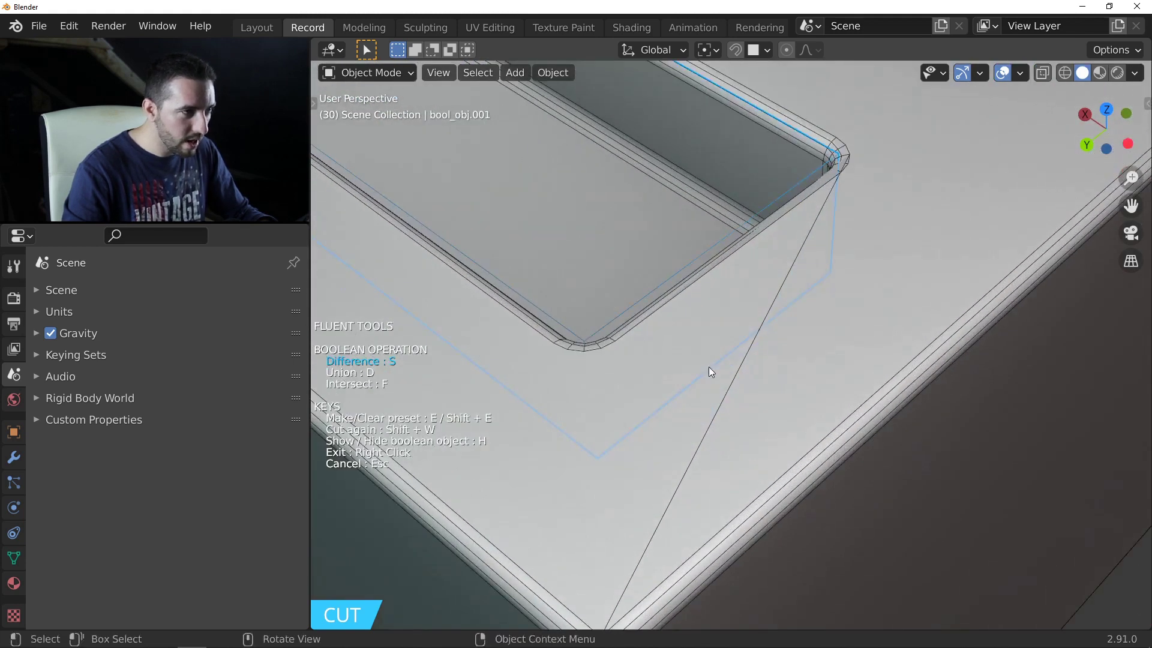
pyautogui.moveTo(712, 342); pyautogui.dragTo(804, 324, button='middle')
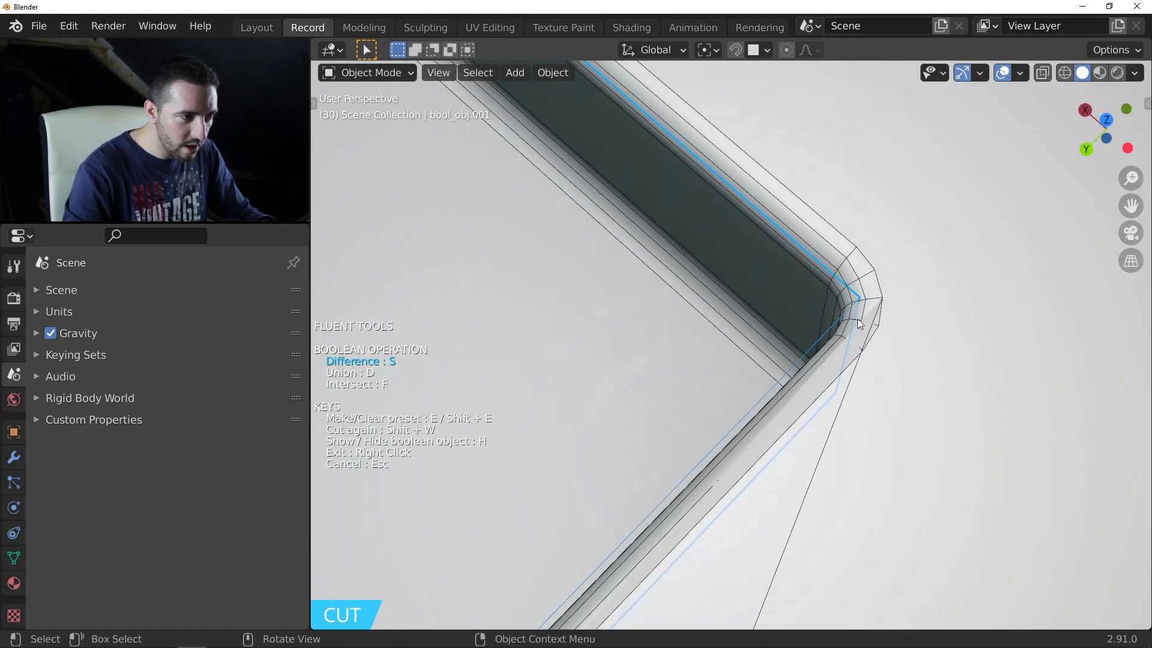
pyautogui.scroll(-6, 863, 312)
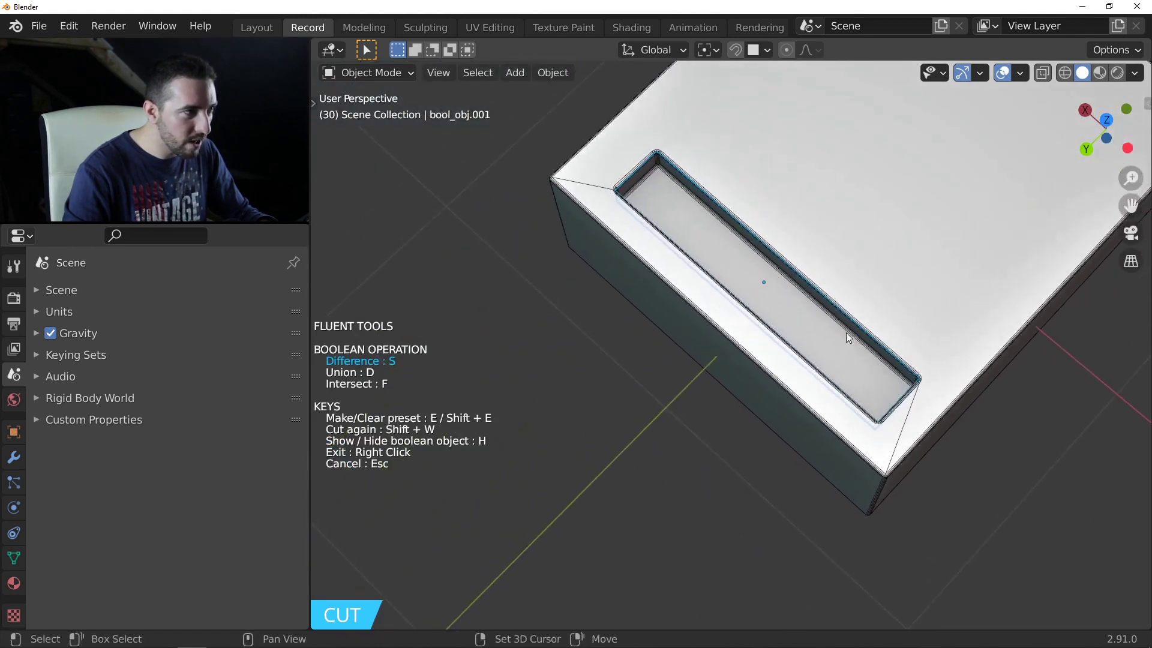
pyautogui.keyDown('shift'); pyautogui.moveTo(846, 332); pyautogui.dragTo(800, 279, button='middle'); pyautogui.keyUp('shift')
# Exit Fluent and loop-cut an edge loop across the middle of the base plane in Edit Mode.
pyautogui.rightClick(840, 318)
pyautogui.press('Tab')
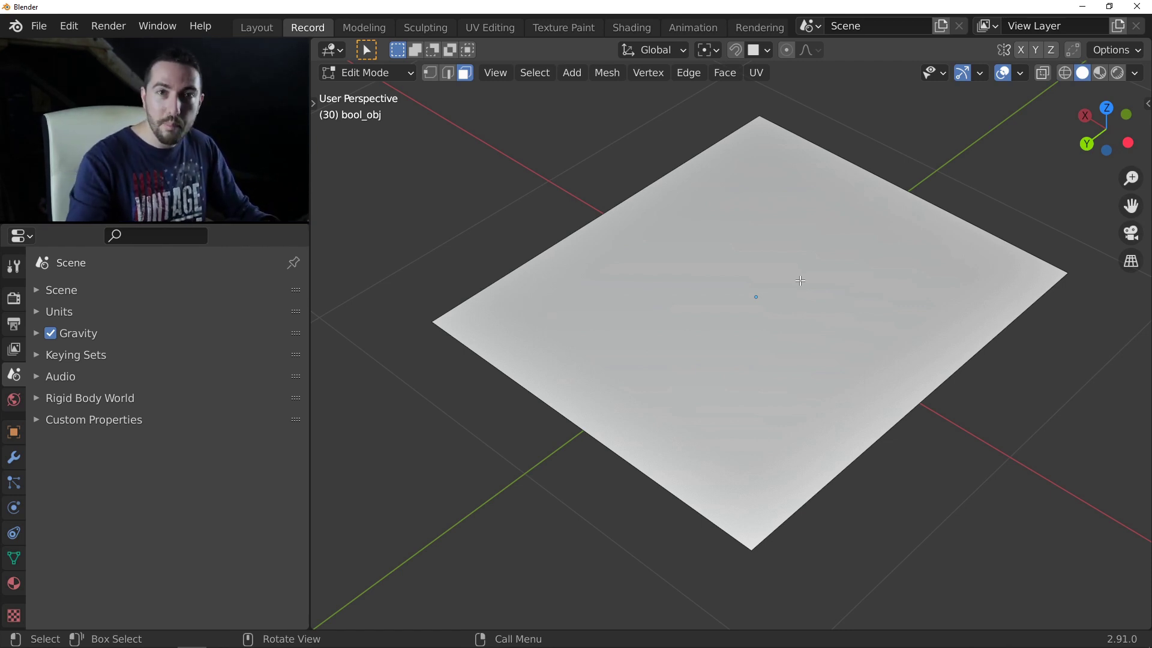
pyautogui.keyDown('shift'); pyautogui.moveTo(790, 281); pyautogui.dragTo(708, 290, button='middle'); pyautogui.keyUp('shift')
pyautogui.hotkey('ctrl', 'r')
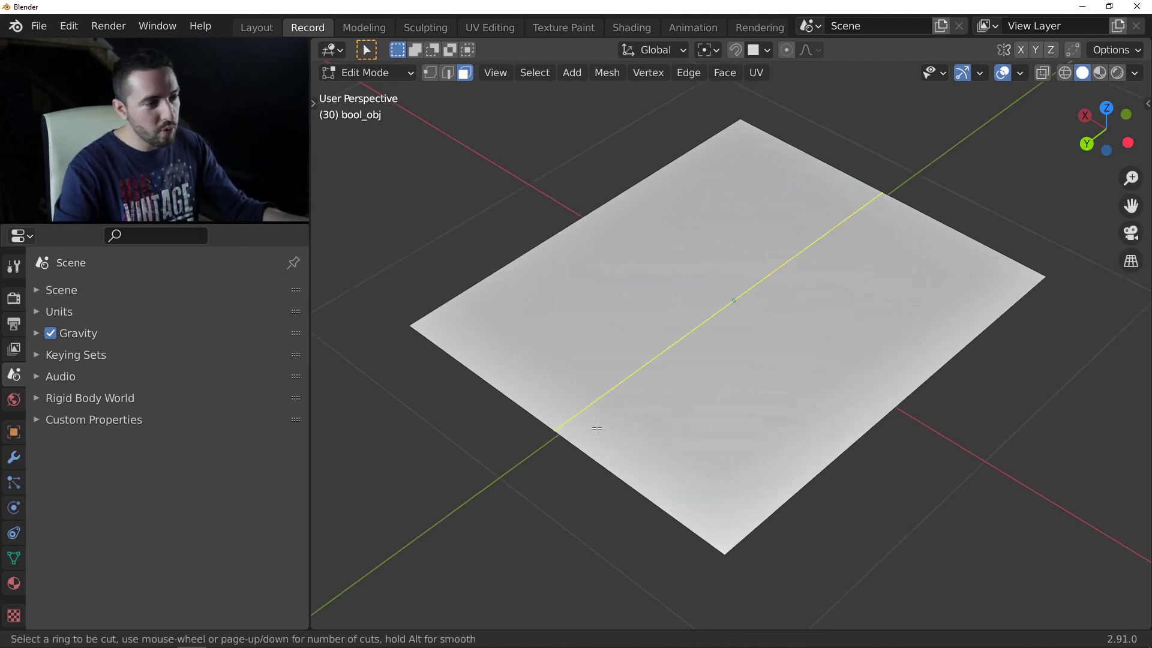
pyautogui.click(569, 426)
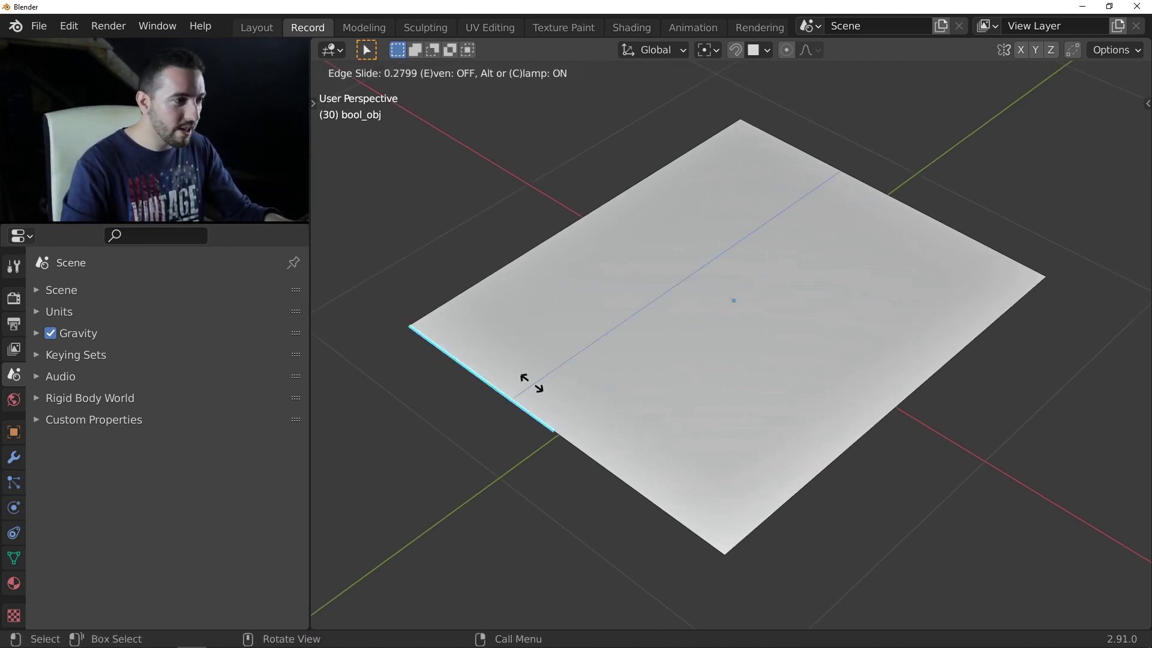
pyautogui.click(575, 424)
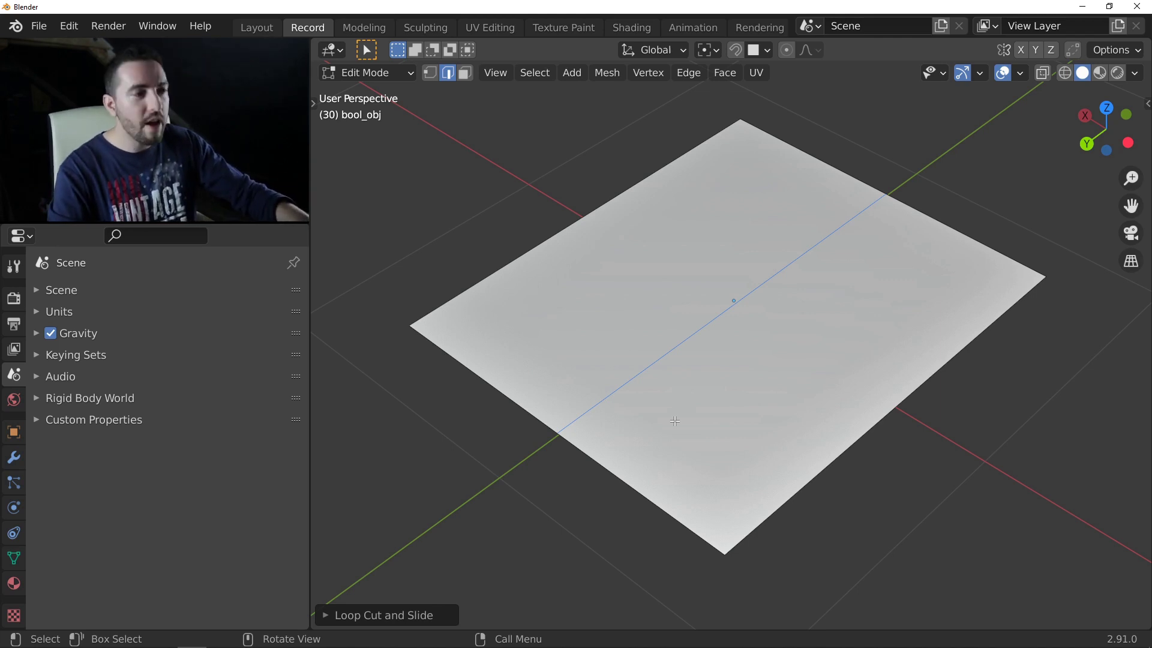
# Run the VG cleaner command from the F3 search to clean the vertex groups.
pyautogui.press('F3')
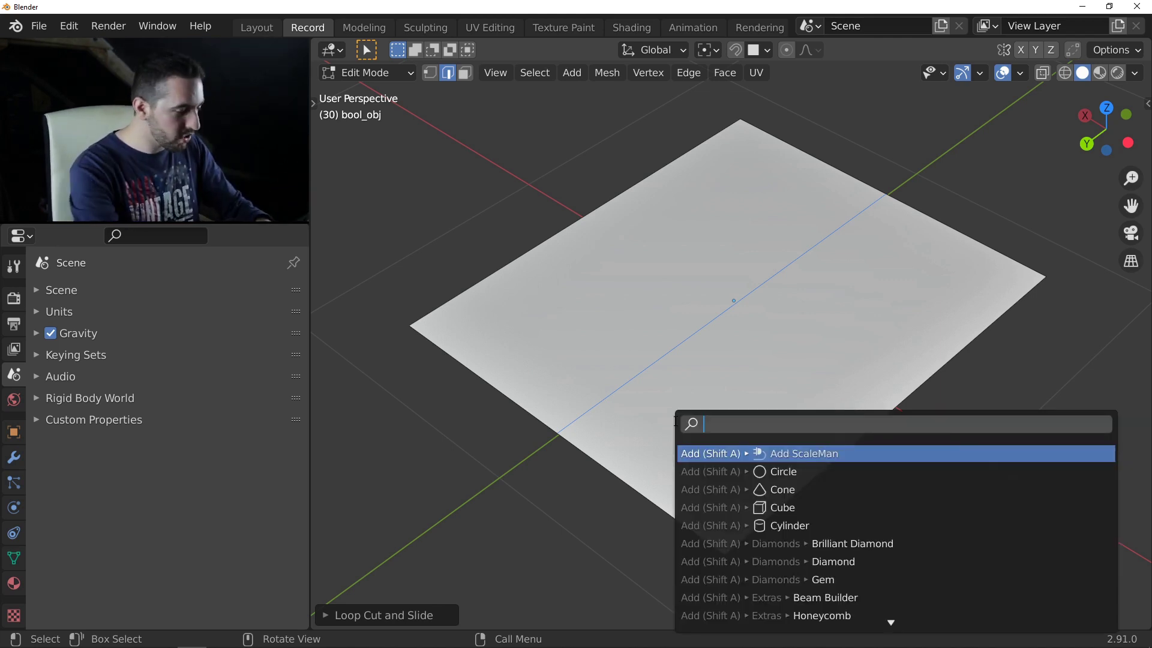
pyautogui.write('vg')
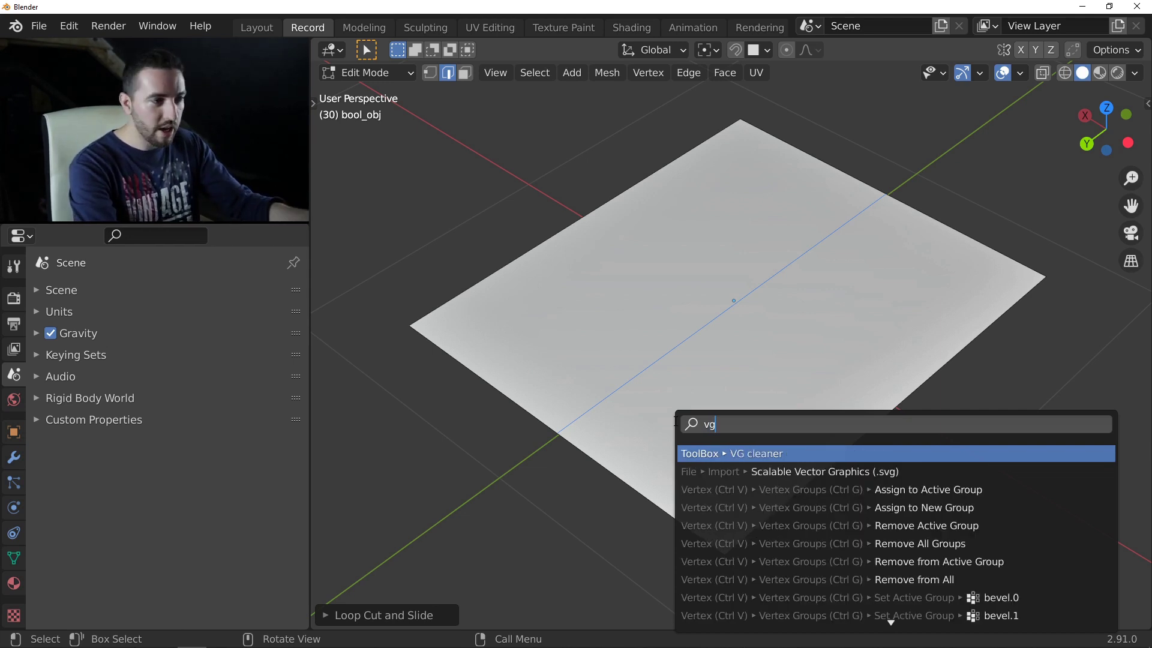
pyautogui.press('Return')
# Turn on the box's wireframe display from the Fluent menu.
pyautogui.press('z')
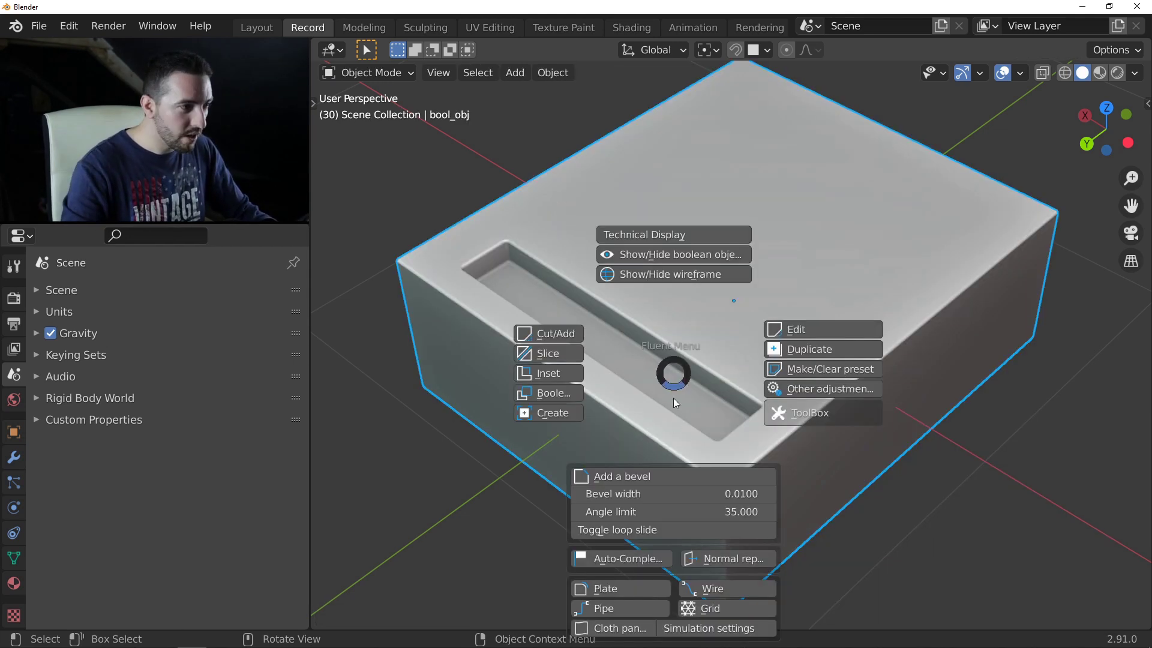
pyautogui.click(691, 274)
pyautogui.moveTo(550, 298)
pyautogui.mouseDown(button='middle')
pyautogui.moveTo(593, 318)
pyautogui.moveTo(551, 286)
pyautogui.mouseUp(button='middle')
# Edit the box's Fluent bevel to round its vertical corners.
pyautogui.press('f')
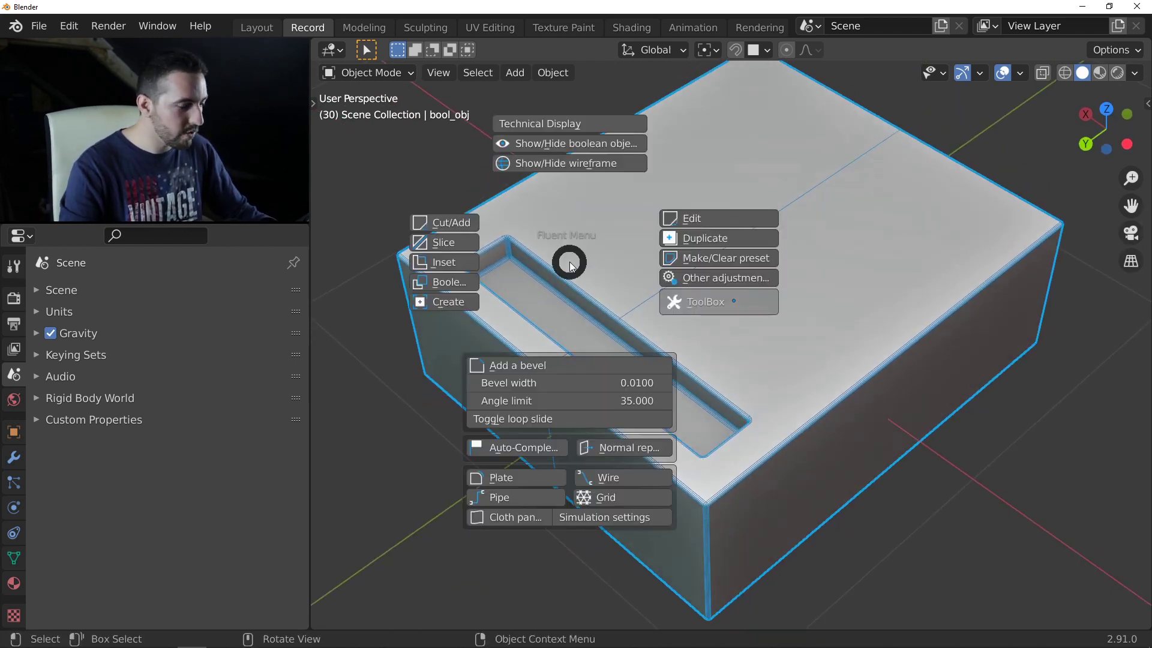
pyautogui.click(703, 223)
pyautogui.click(711, 221)
pyautogui.click(778, 230)
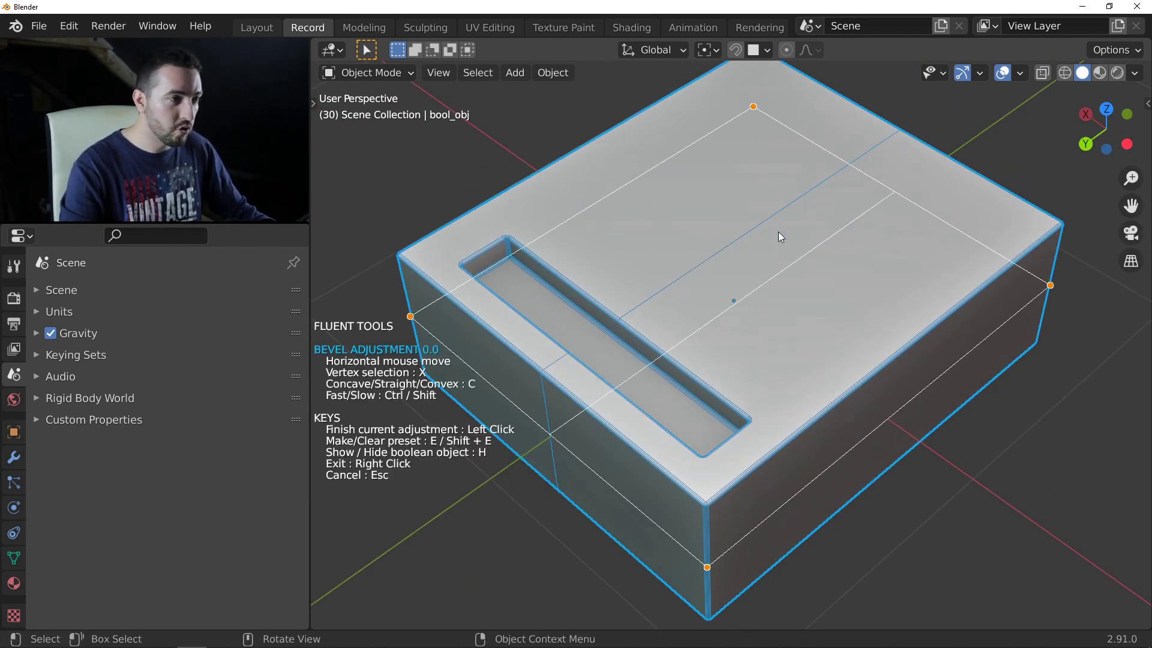
pyautogui.click(818, 250)
pyautogui.moveTo(808, 253); pyautogui.dragTo(771, 293, button='middle')
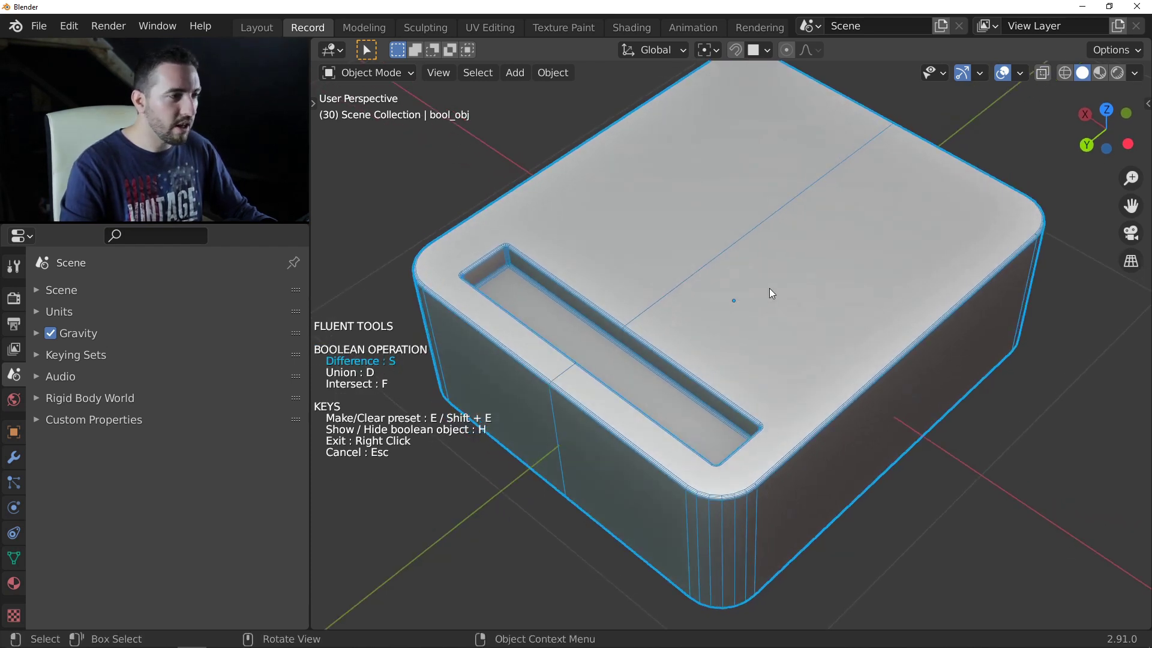
pyautogui.rightClick(759, 308)
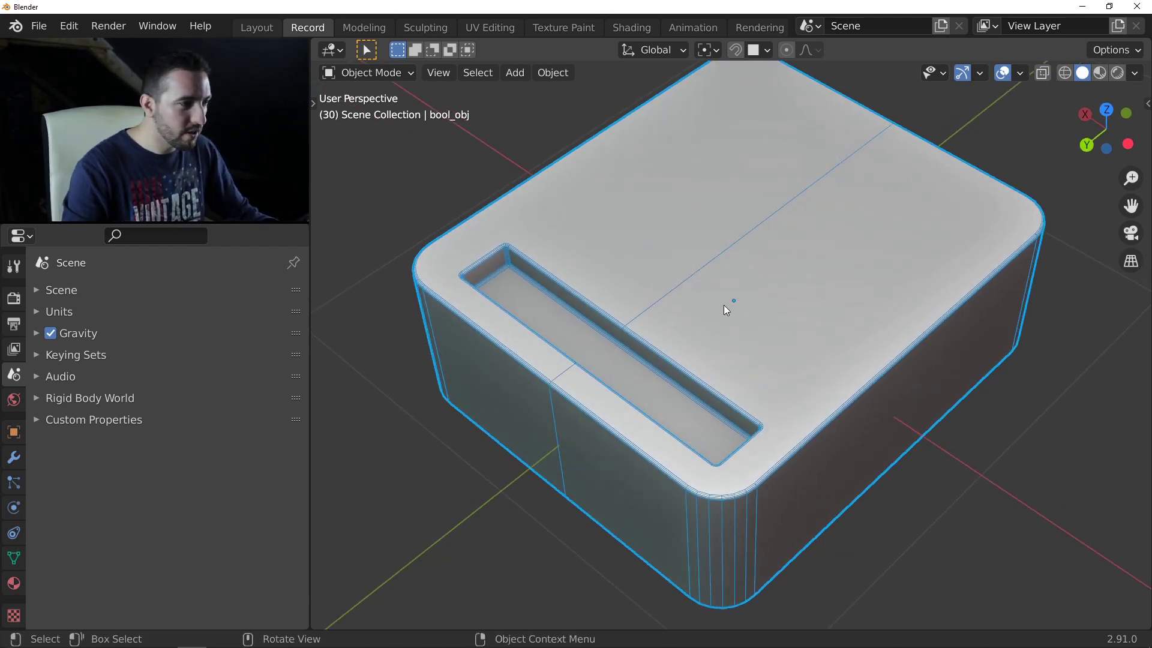
pyautogui.moveTo(720, 312); pyautogui.dragTo(716, 282, button='middle')
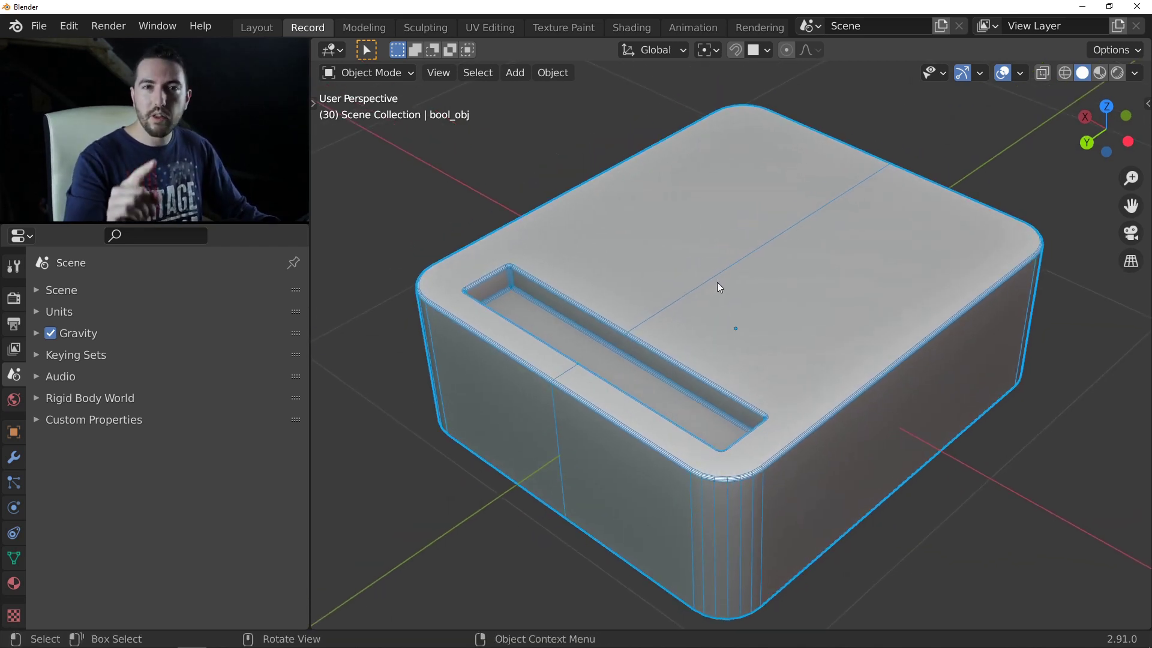